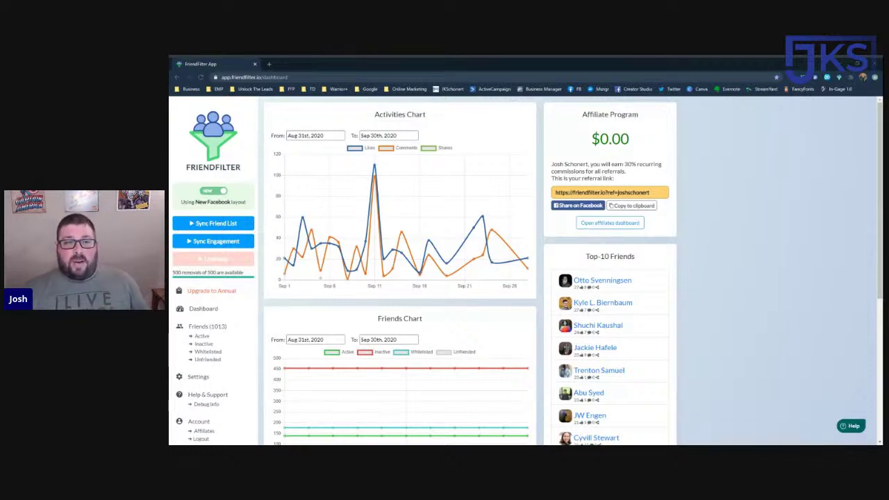
In the engagement sync settings, try 180 for the days back to fetch and return it to 60
scroll(259, 321, down, 1)
scroll(259, 321, up, 1)
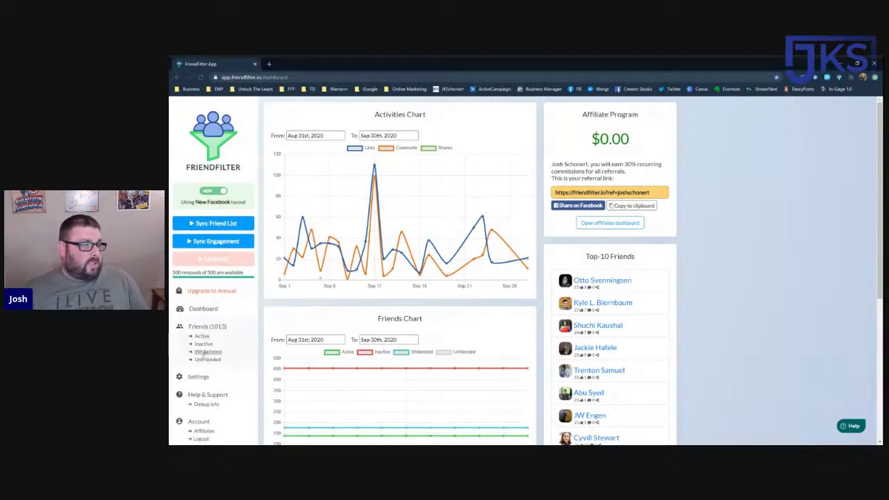
click(200, 379)
mouse_move(280, 148)
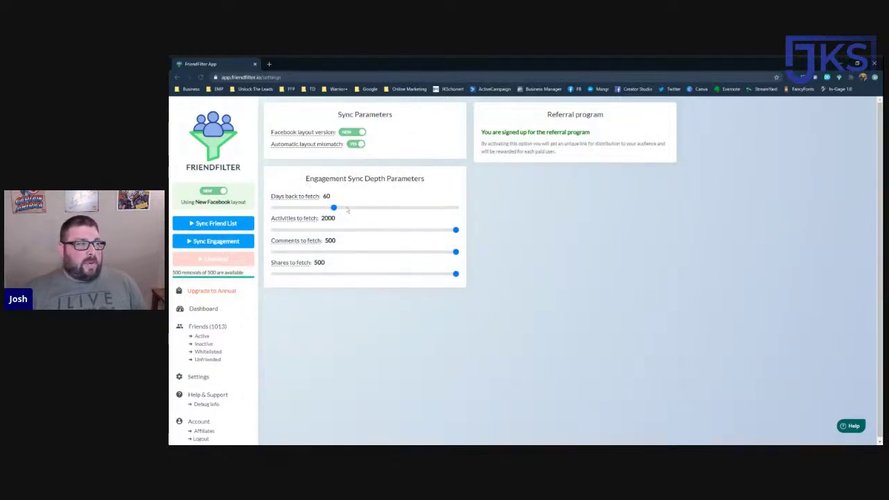
drag(333, 208, 456, 208)
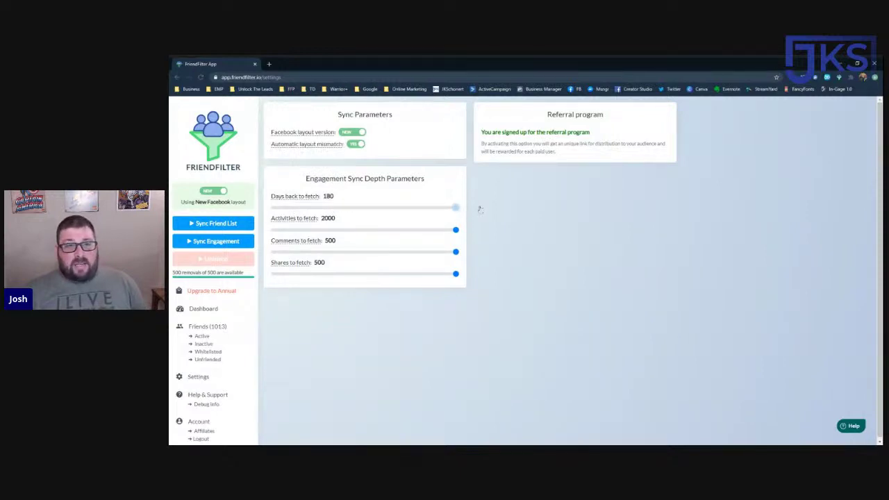
drag(456, 208, 334, 208)
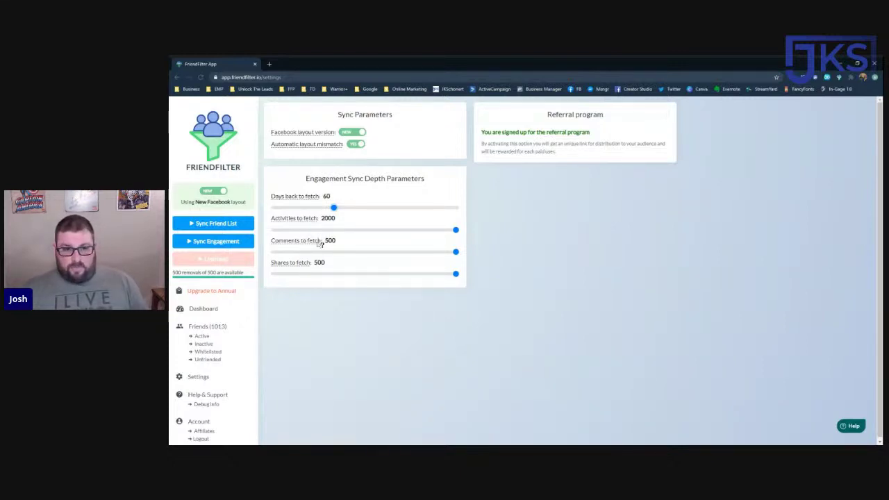
mouse_move(320, 246)
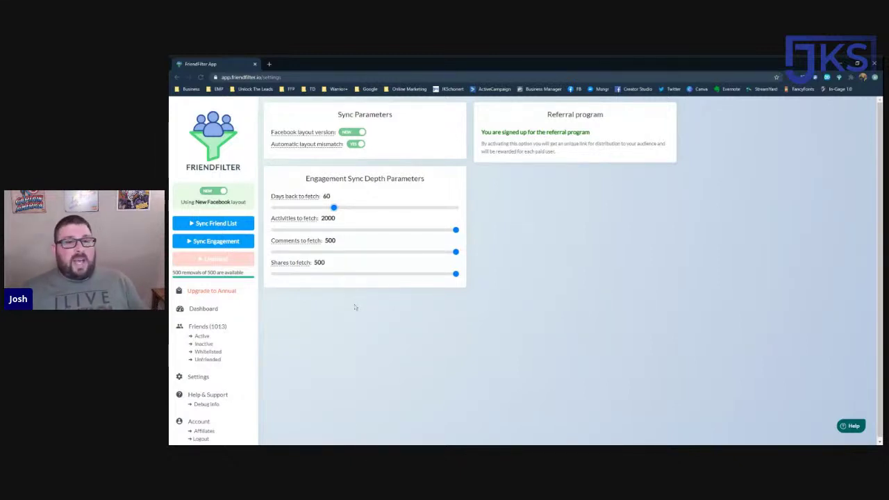
Set the start date of the dashboard's Activities Chart to June 30th, 2020 and inspect its peaks
click(195, 311)
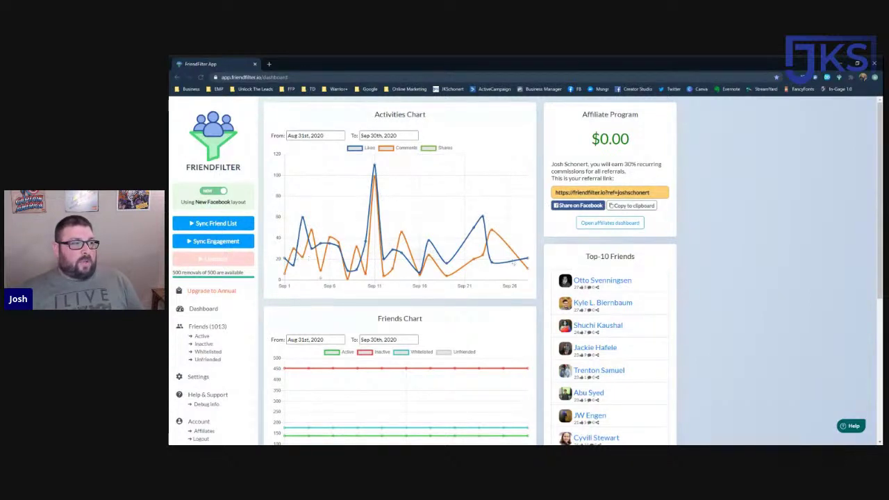
drag(329, 136, 278, 138)
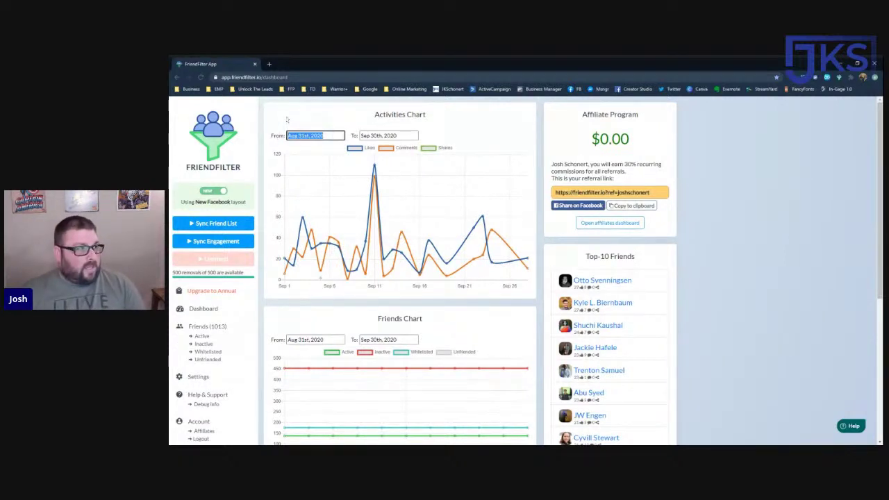
click(331, 135)
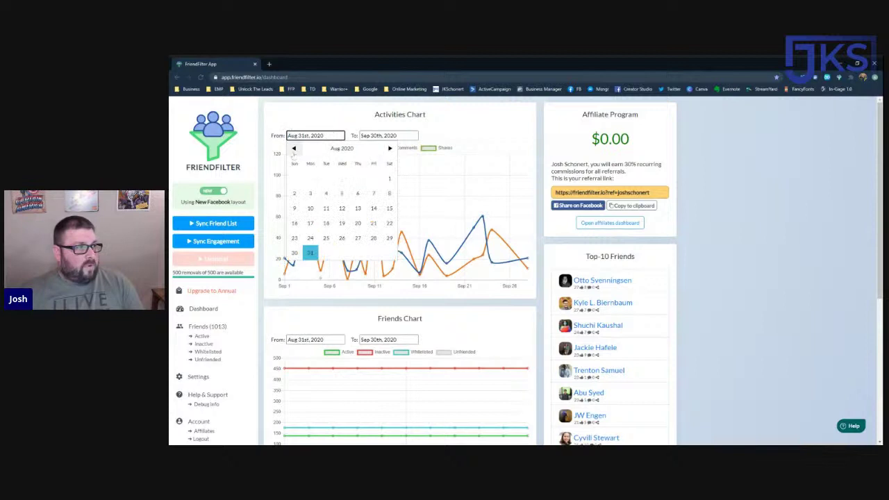
click(293, 147)
click(293, 148)
click(326, 238)
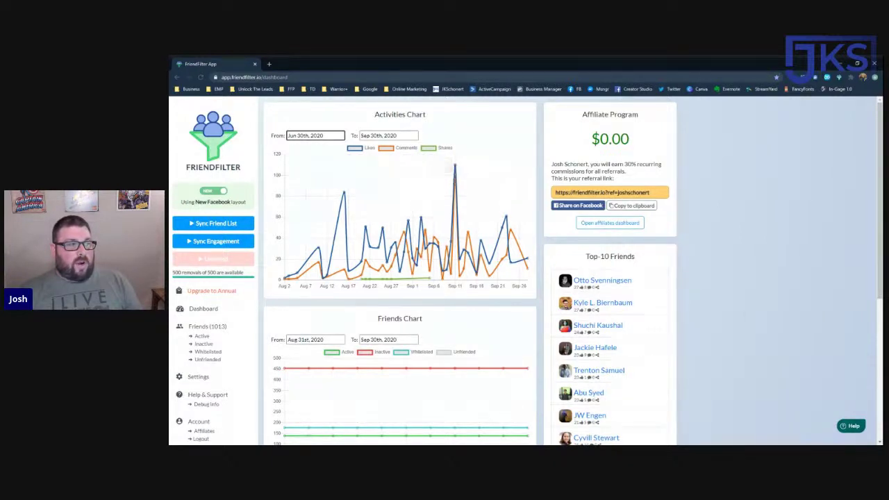
mouse_move(457, 181)
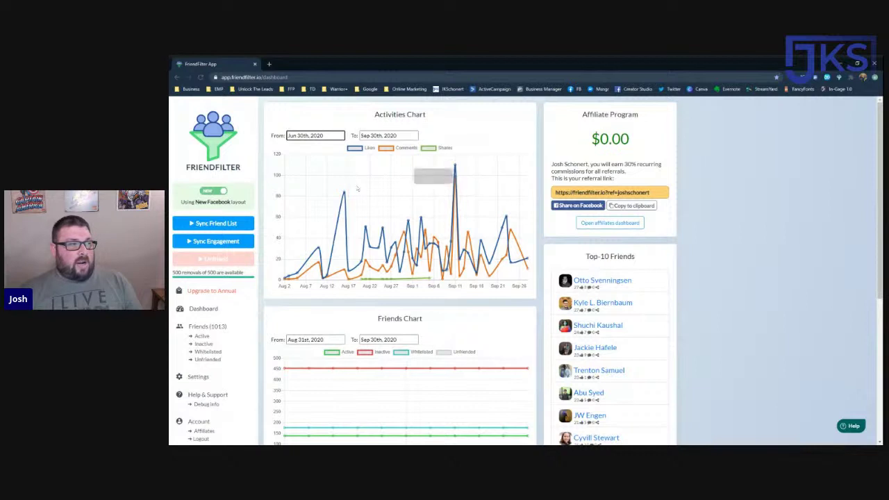
mouse_move(345, 195)
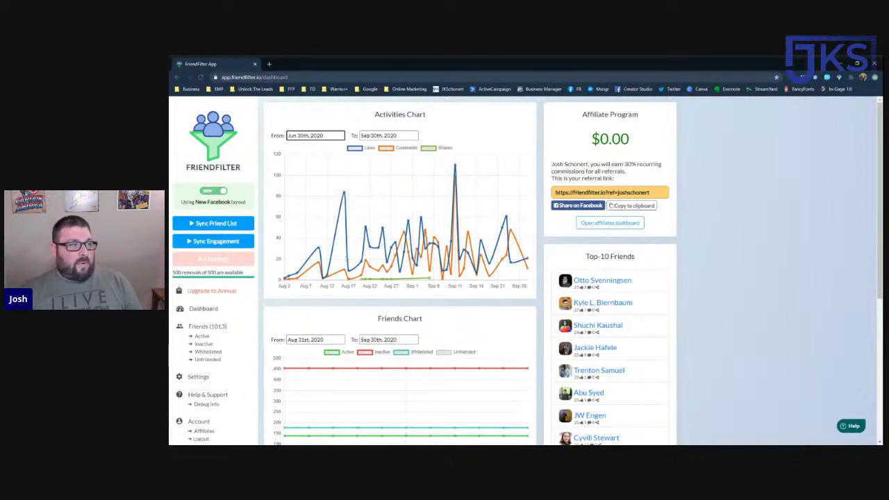
mouse_move(346, 270)
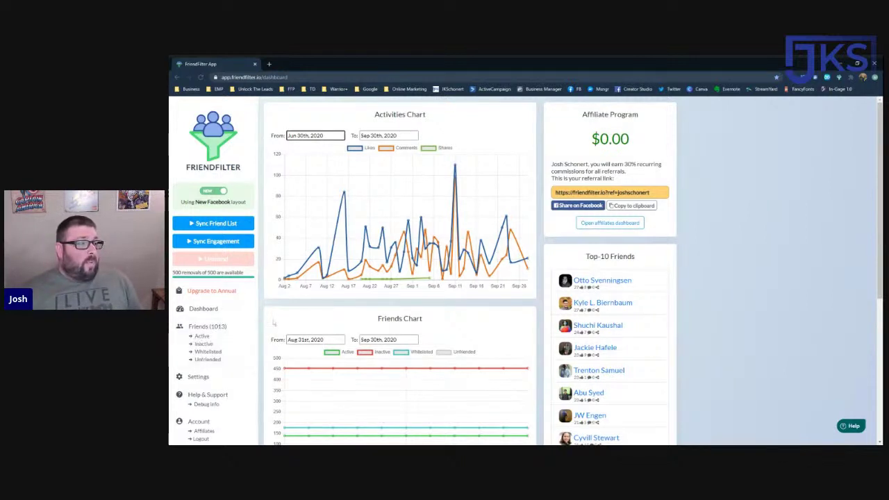
Open the list of active friends and show 100 friends per page
click(213, 328)
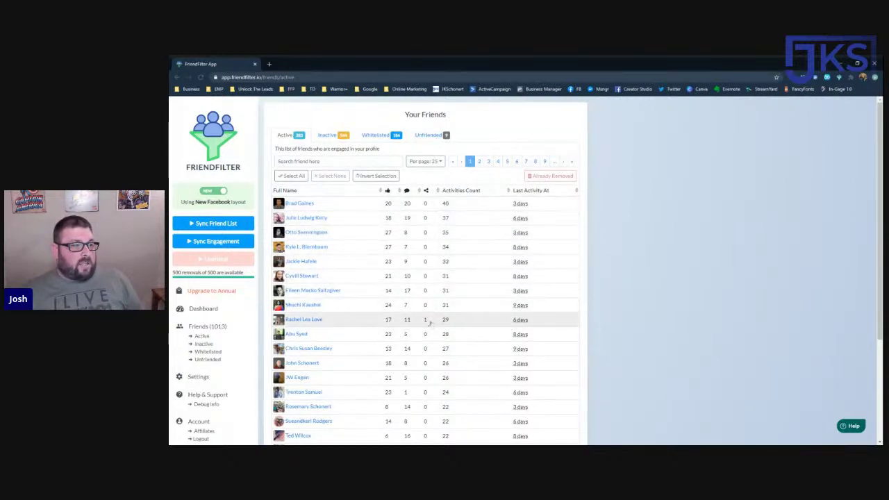
scroll(425, 375, down, 1)
scroll(425, 373, down, 2)
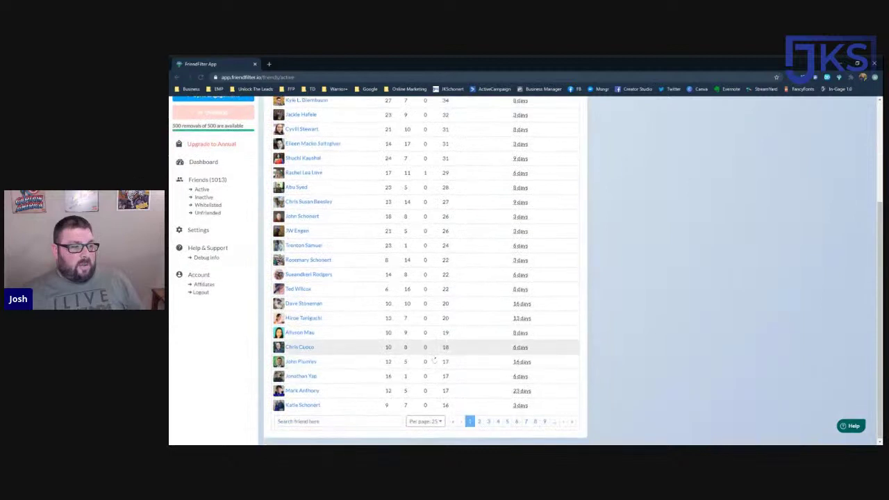
click(438, 424)
click(400, 406)
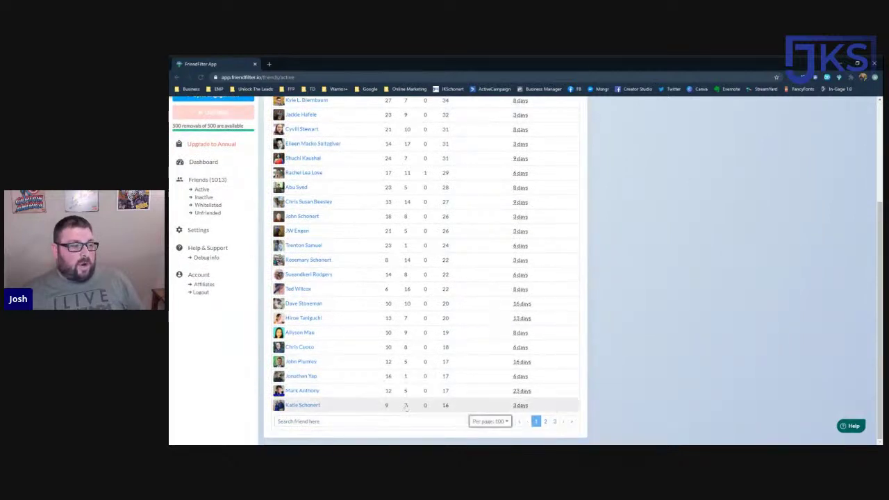
Examine the likes, comments, shares and activity counts throughout the active friends list
scroll(426, 296, down, 5)
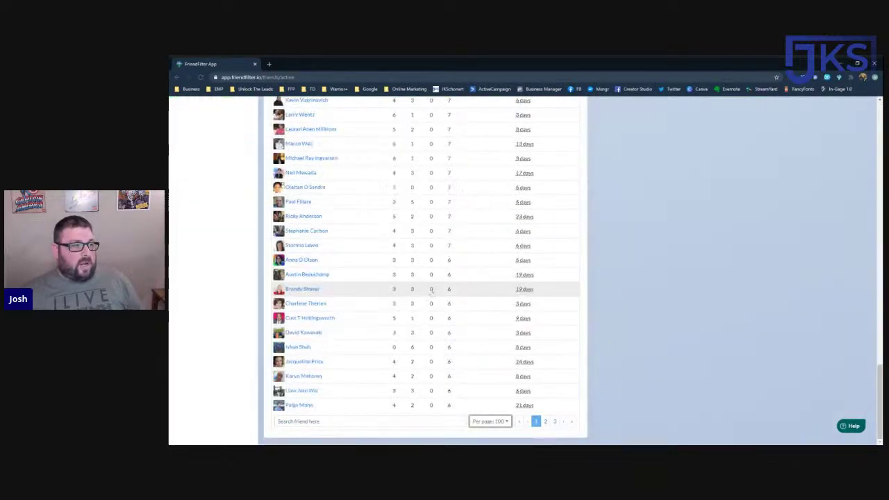
scroll(426, 297, up, 10)
scroll(434, 279, up, 5)
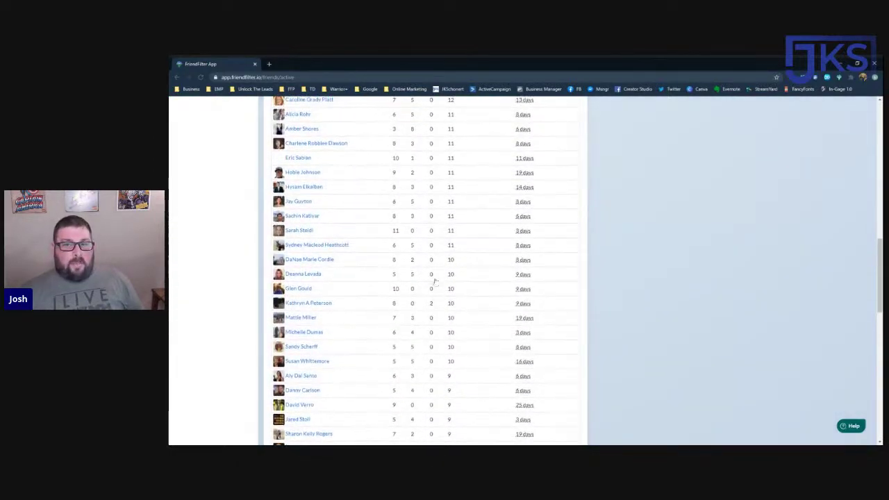
scroll(437, 240, up, 4)
scroll(438, 238, up, 4)
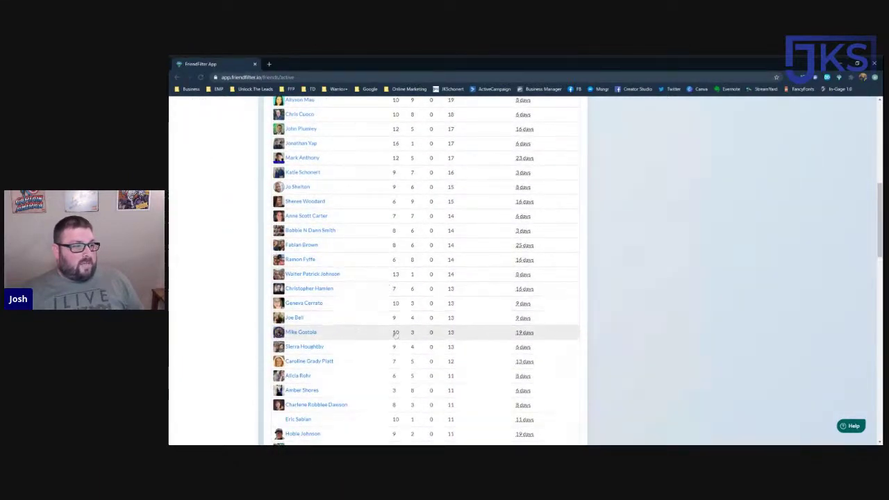
scroll(393, 372, down, 1)
scroll(393, 371, up, 10)
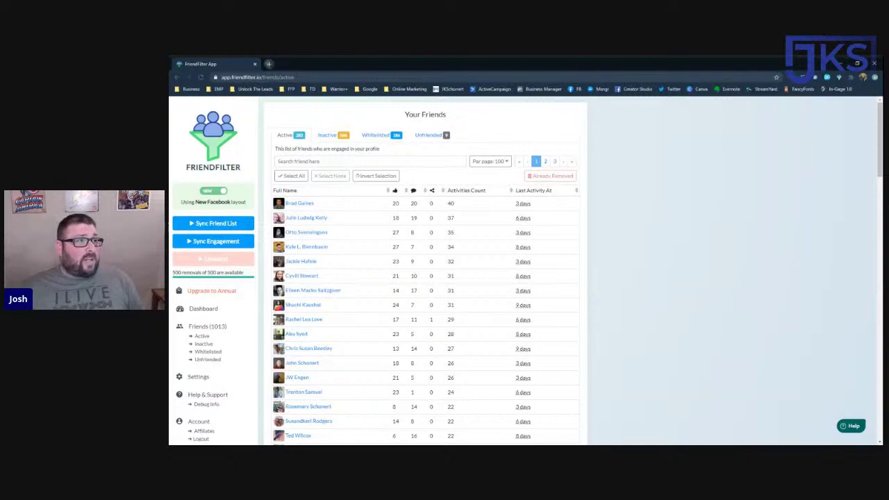
Switch to Facebook in a new browser tab, review the profile's September 24 daily-delivery question post, and close the tab
click(269, 64)
click(577, 89)
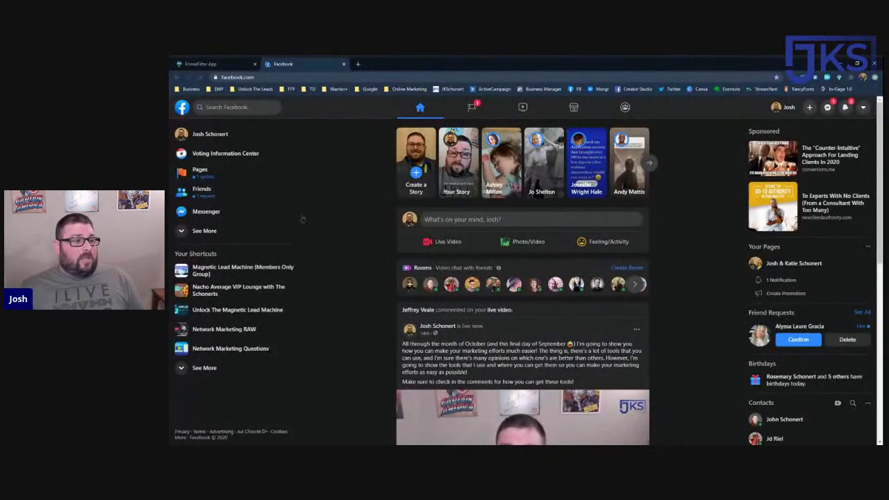
click(786, 110)
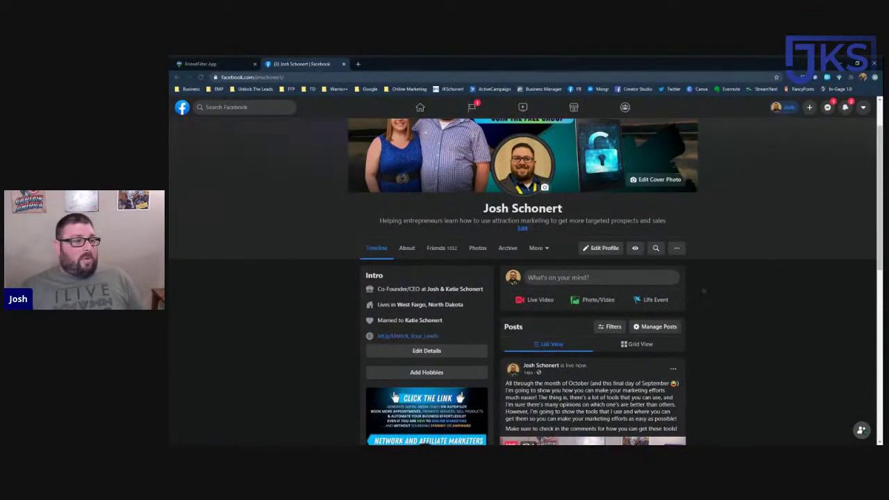
scroll(704, 291, down, 10)
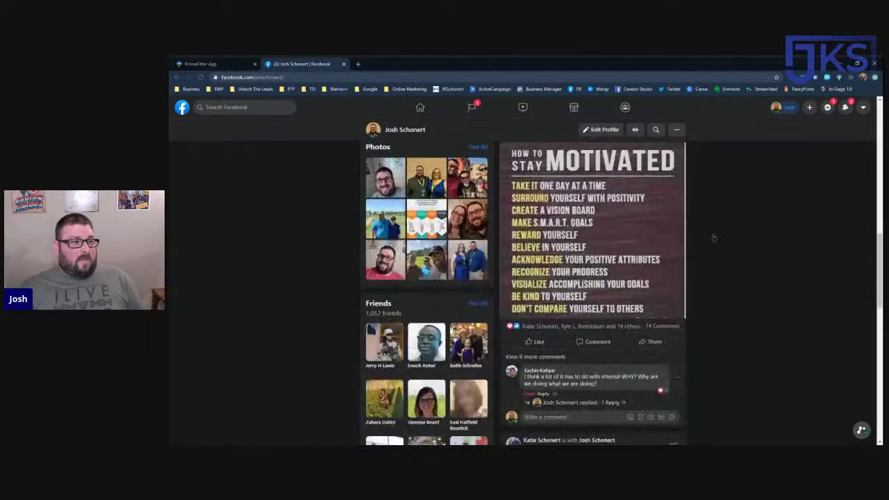
scroll(712, 236, down, 5)
scroll(694, 271, down, 5)
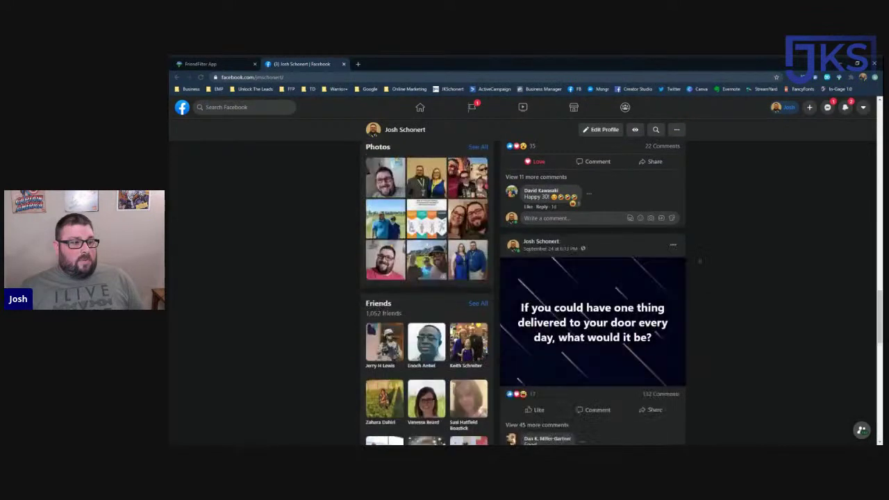
scroll(702, 257, down, 2)
scroll(710, 250, up, 1)
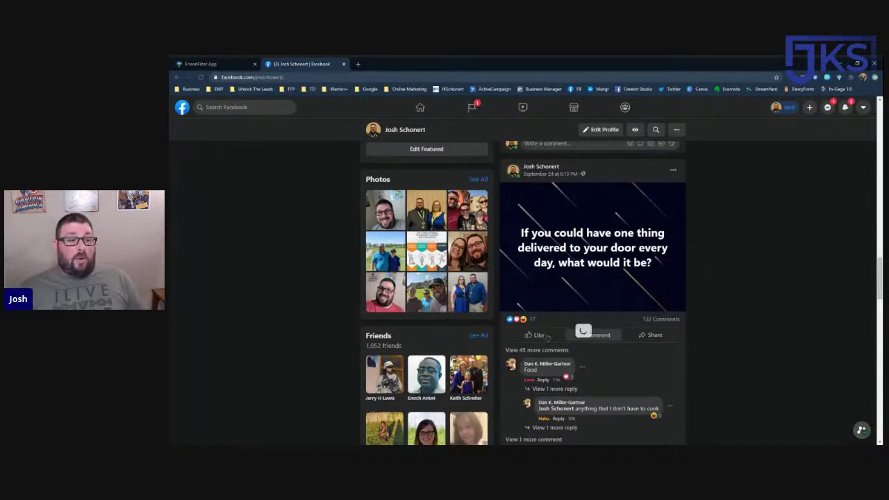
mouse_move(532, 320)
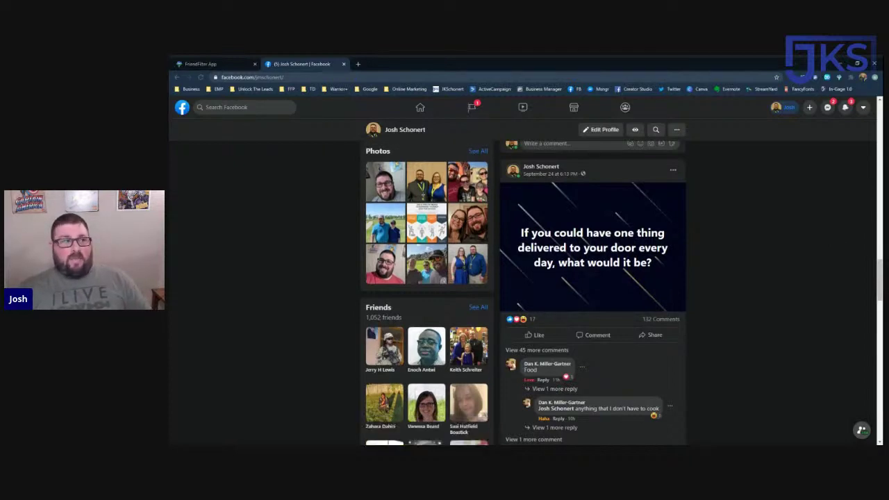
click(344, 64)
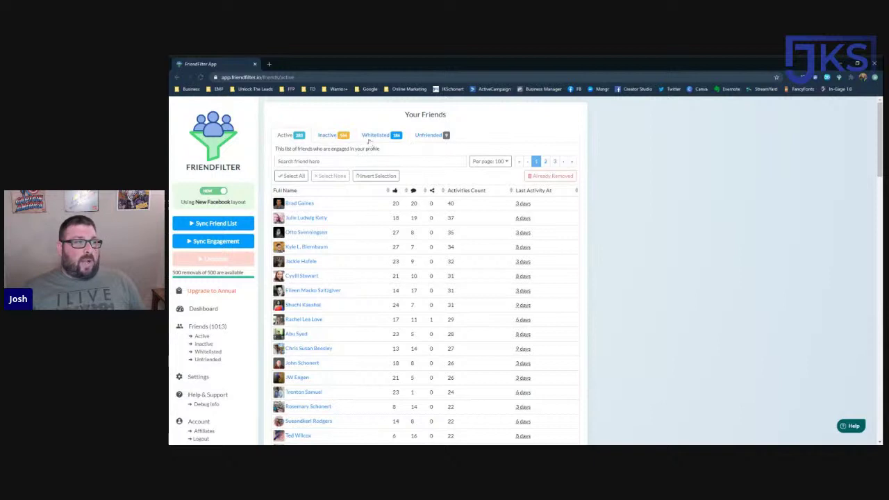
View the whitelisted friends, and list the inactive friends with 100 per page
click(384, 136)
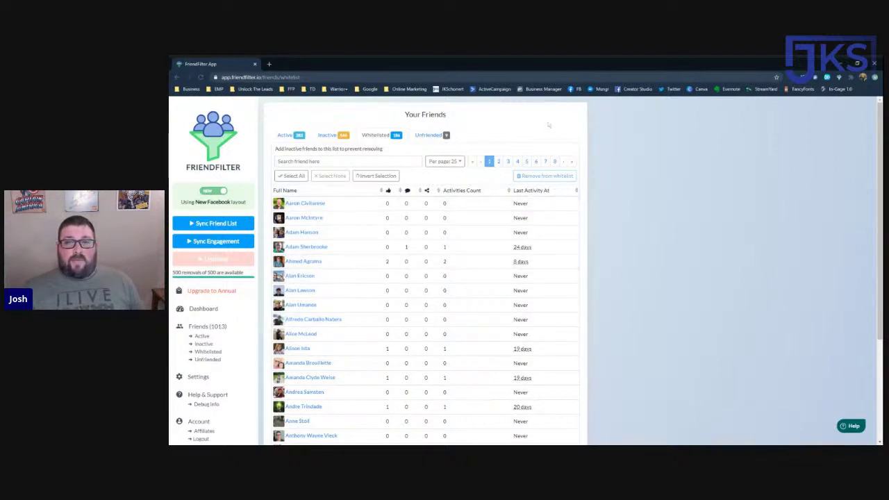
click(334, 137)
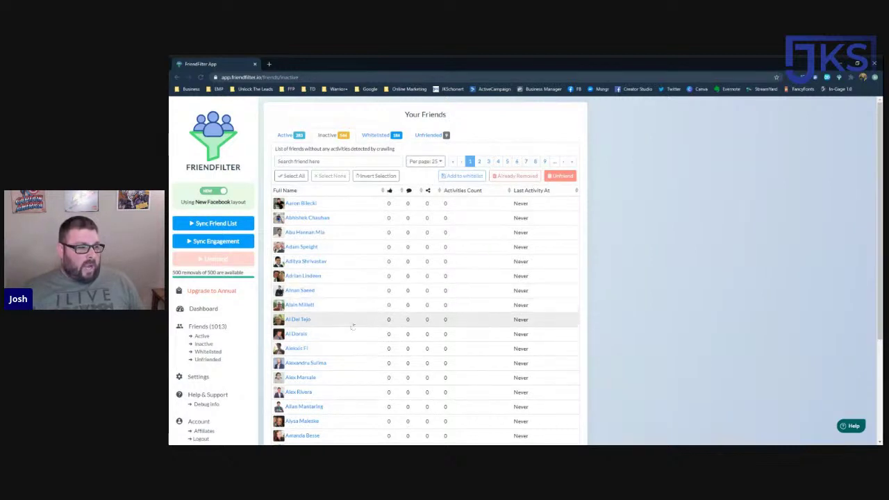
scroll(345, 340, down, 3)
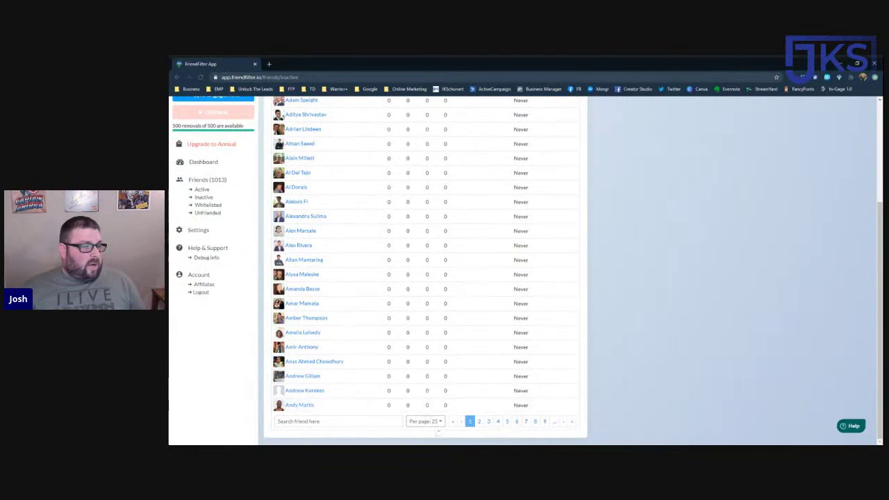
click(425, 421)
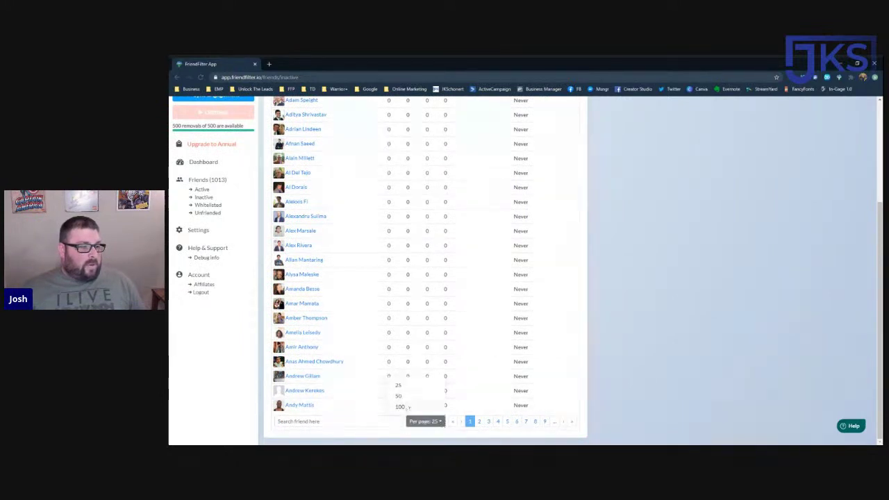
click(399, 406)
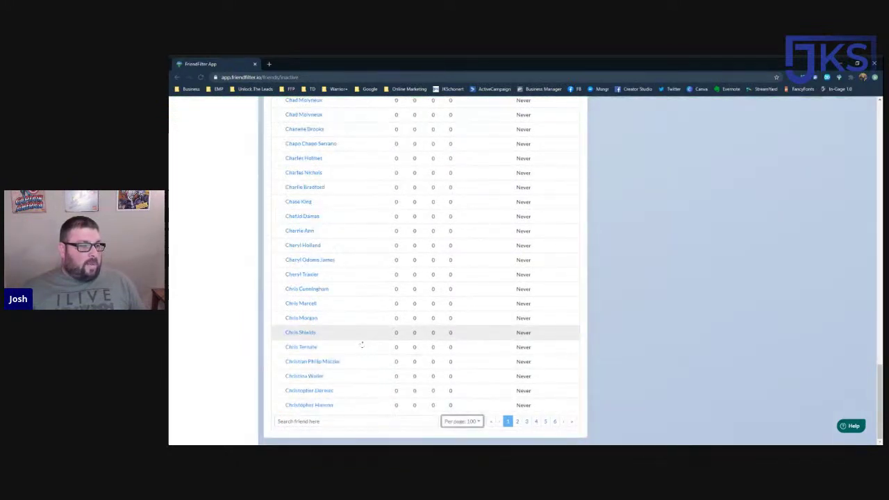
Look through the inactive friends list for people without any recorded engagement
scroll(364, 298, down, 5)
scroll(363, 303, up, 6)
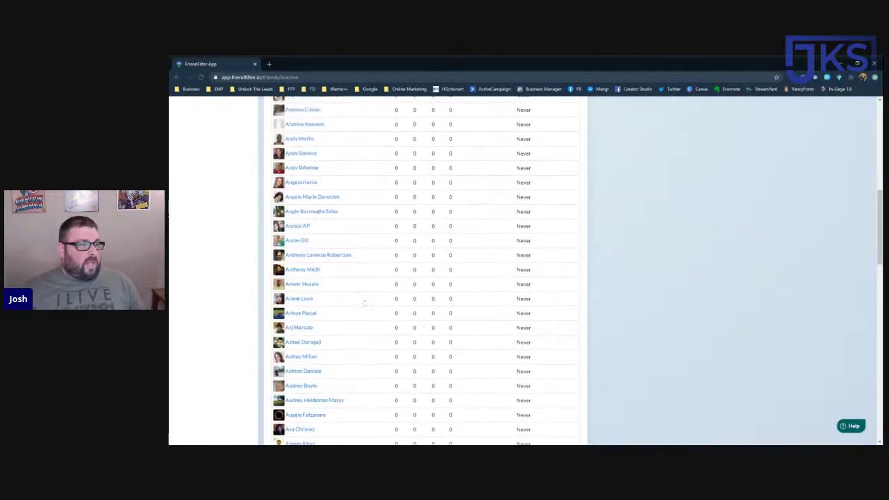
scroll(363, 303, down, 3)
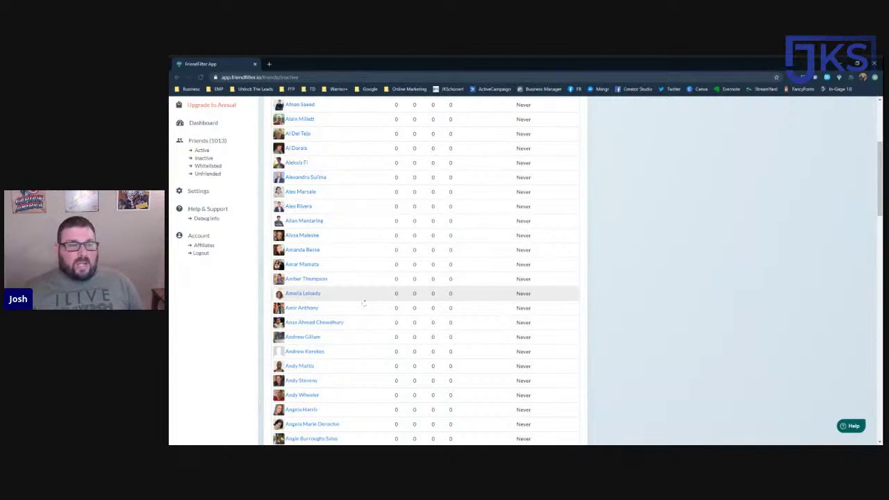
scroll(363, 304, down, 1)
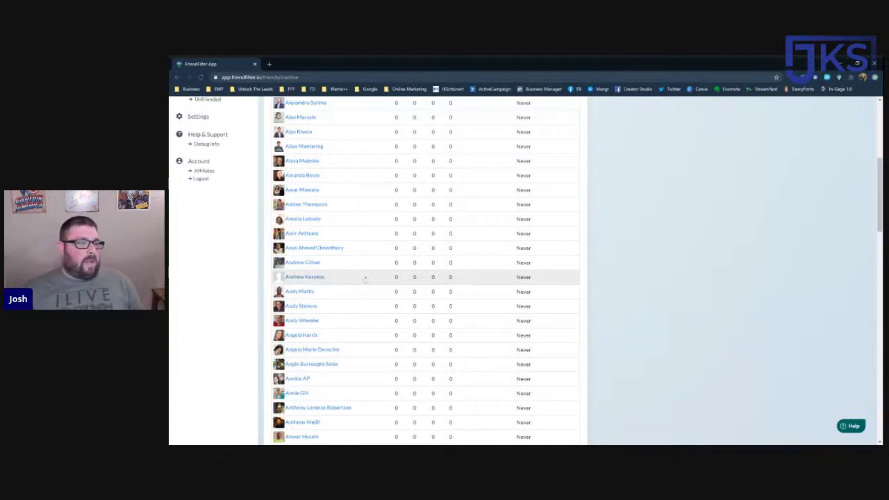
scroll(364, 292, down, 3)
scroll(363, 299, down, 10)
scroll(363, 298, down, 9)
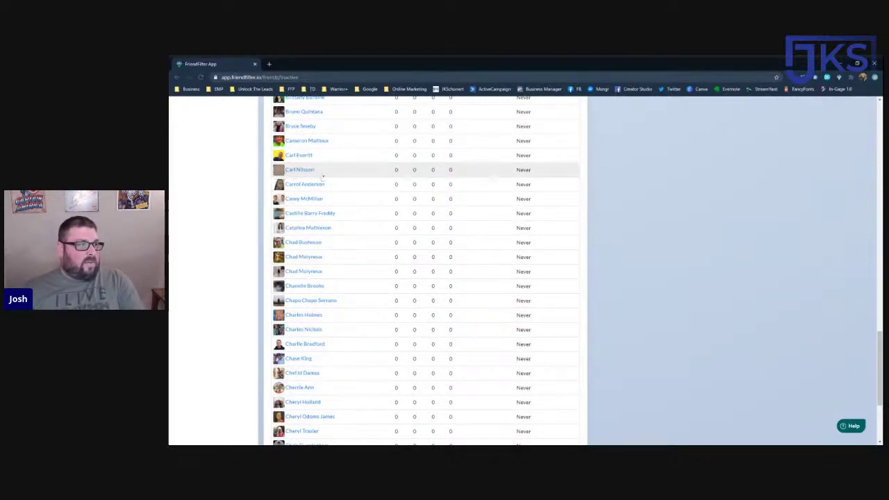
Select two friends without any activity on the first page of the inactive list, including one without a profile picture, and unfriend them
scroll(358, 248, up, 5)
scroll(358, 249, up, 10)
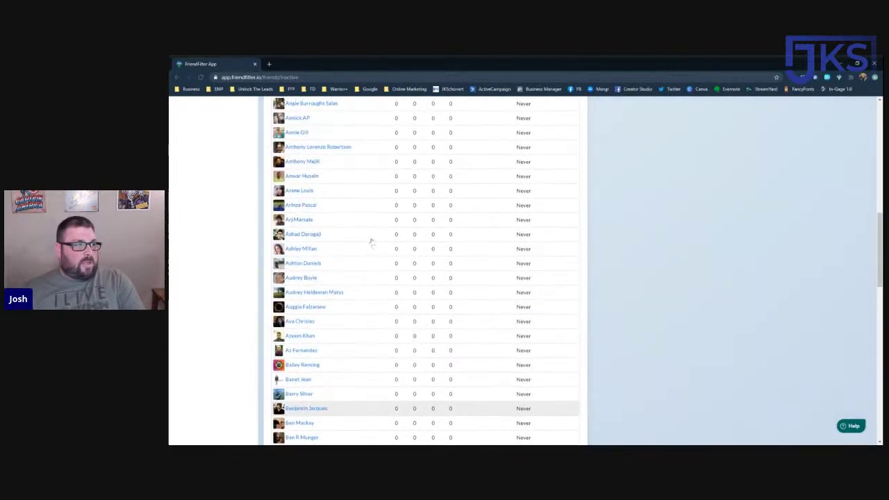
scroll(359, 226, up, 5)
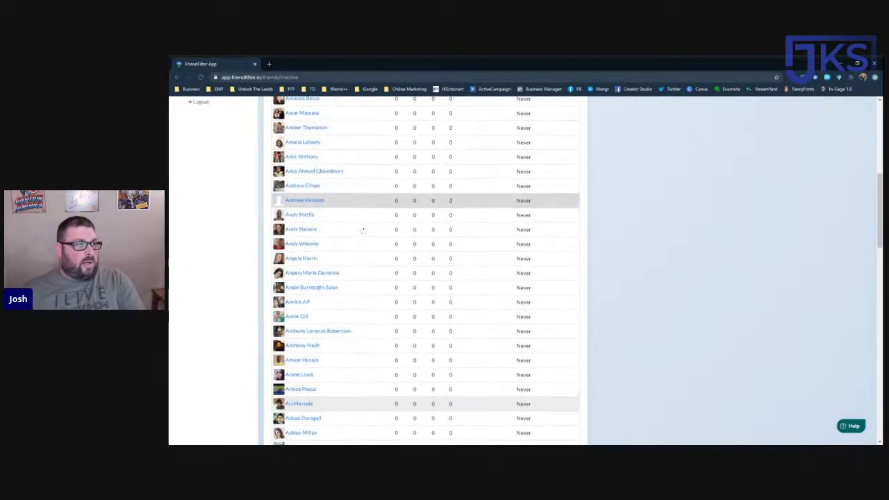
scroll(362, 231, down, 5)
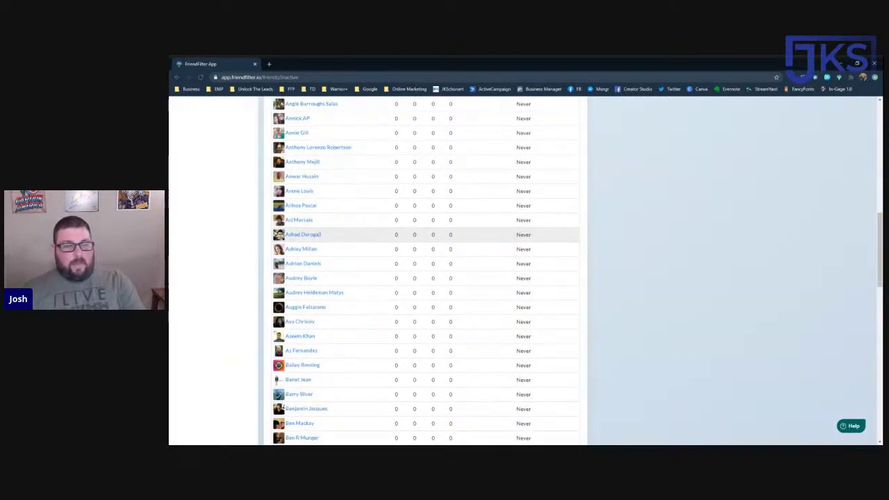
scroll(361, 236, down, 15)
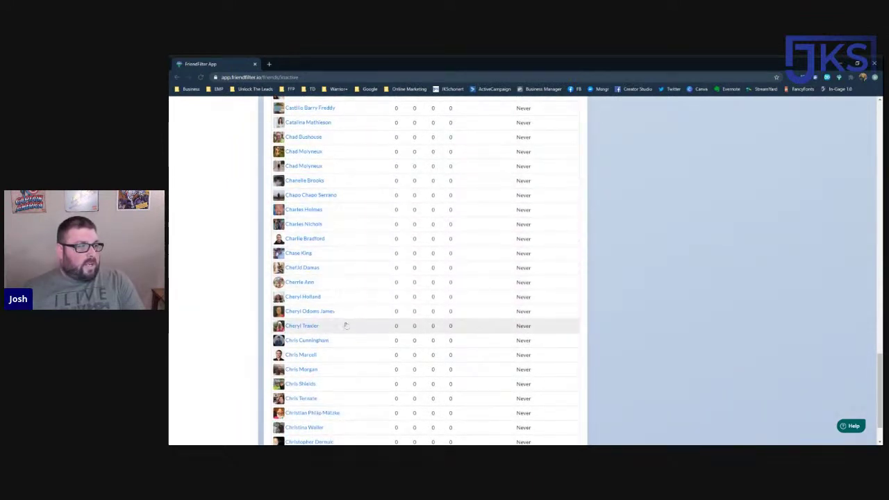
scroll(346, 332, down, 2)
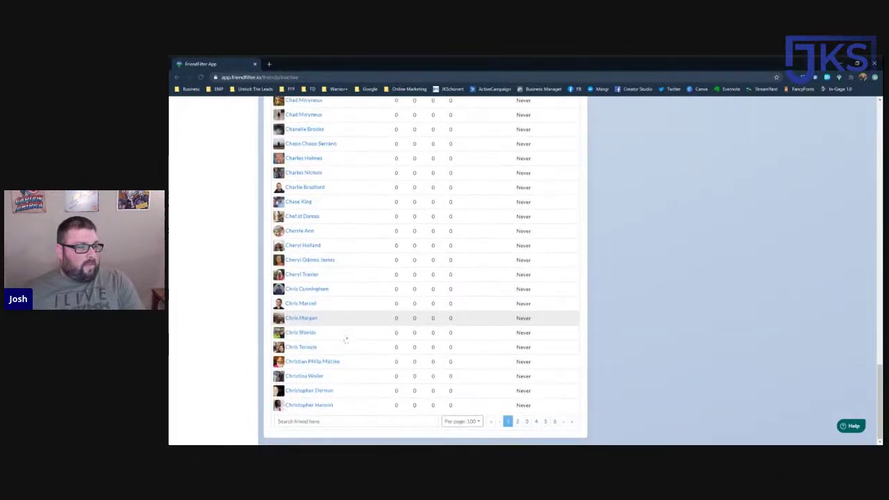
scroll(535, 270, up, 8)
scroll(535, 269, up, 10)
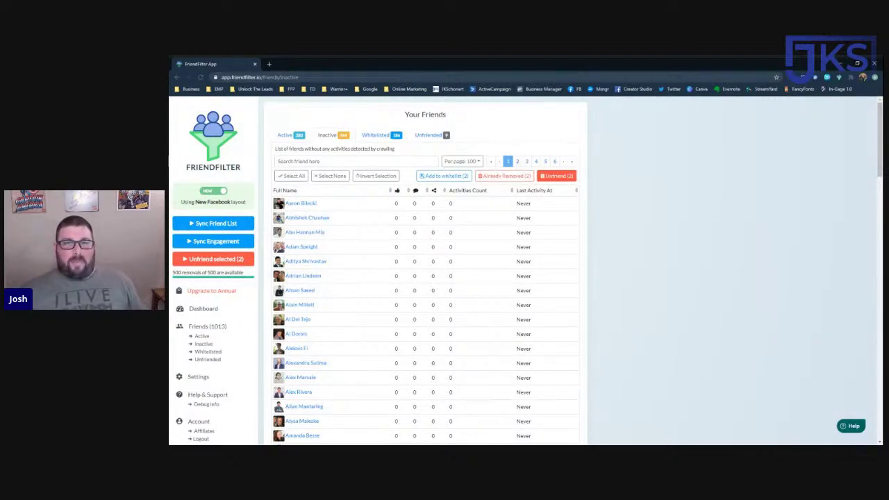
click(557, 175)
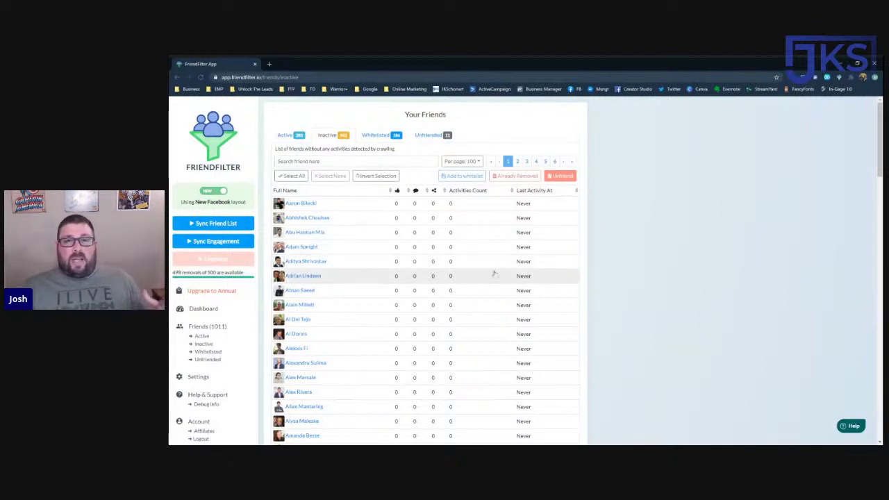
Look through the first page of inactive friends and go to page 2 of the list
scroll(495, 275, down, 5)
scroll(496, 276, down, 12)
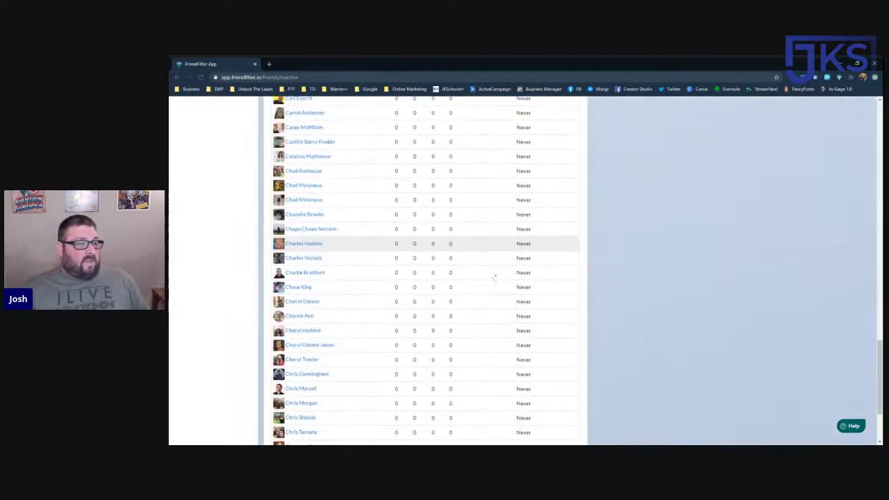
scroll(495, 277, down, 3)
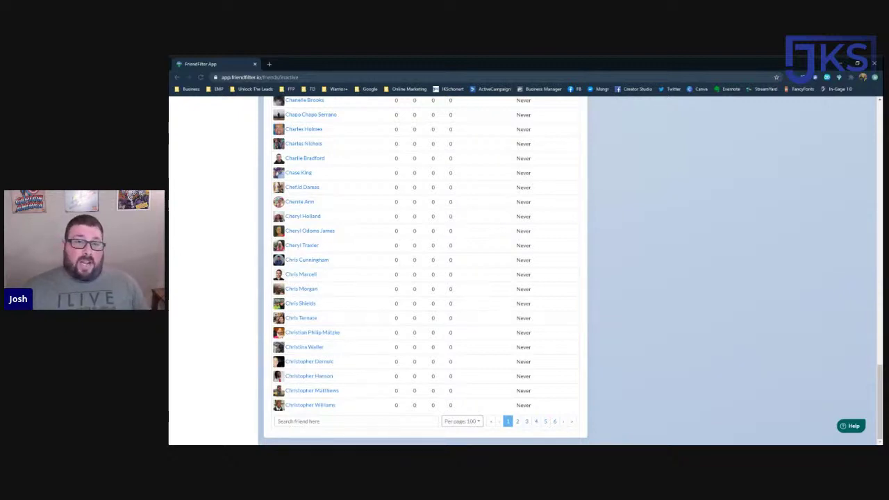
click(517, 421)
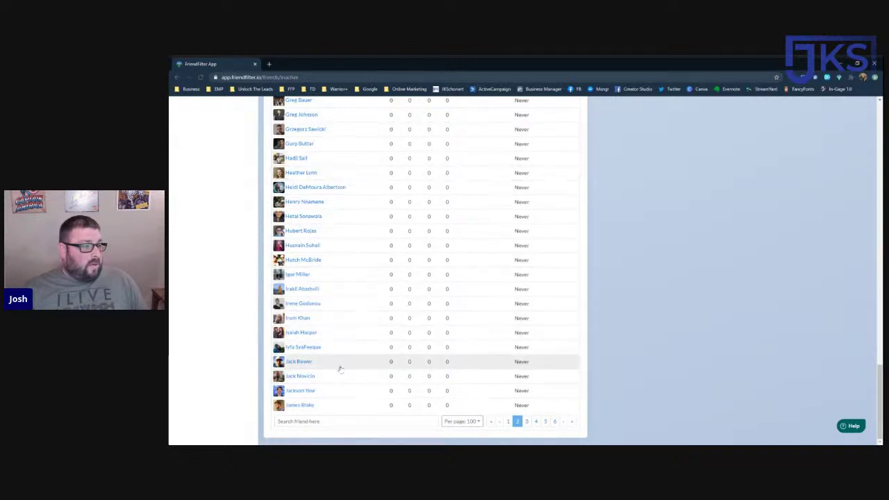
scroll(341, 354, down, 1)
scroll(344, 350, up, 5)
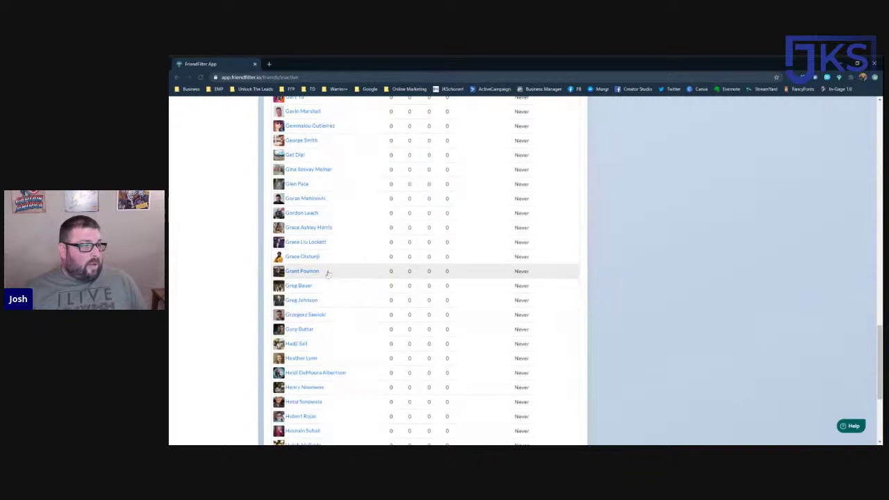
click(343, 271)
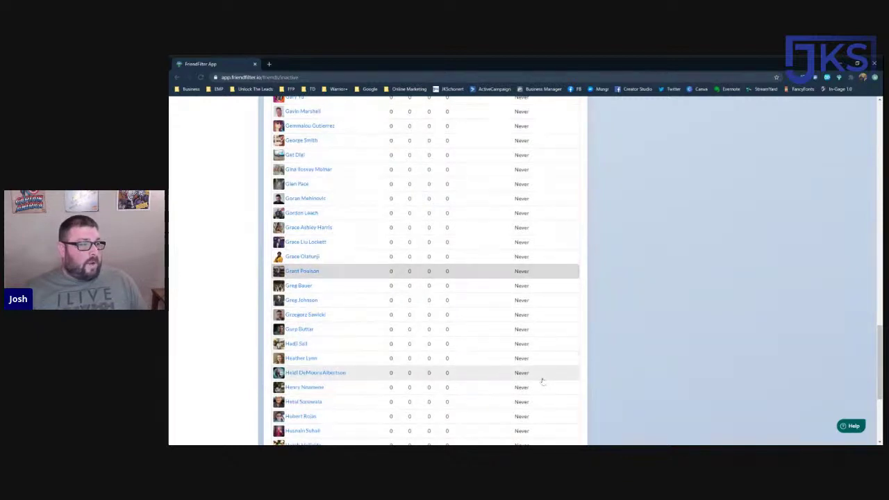
scroll(504, 375, up, 10)
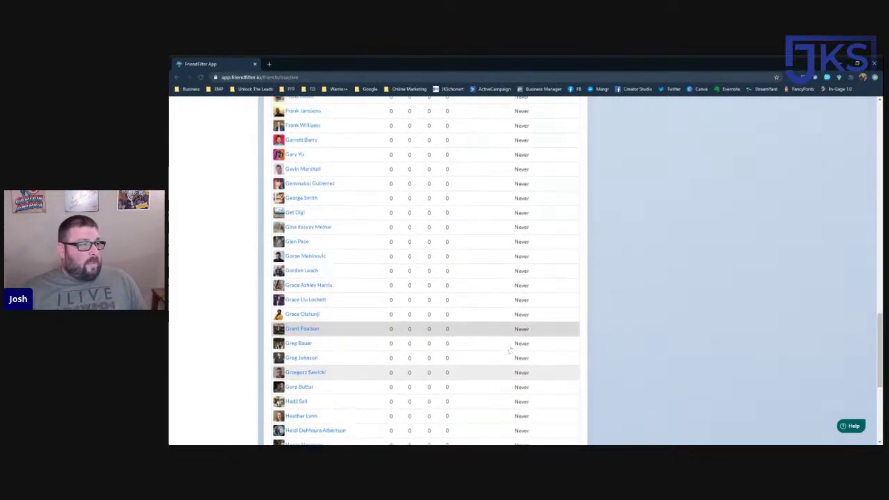
scroll(511, 348, up, 10)
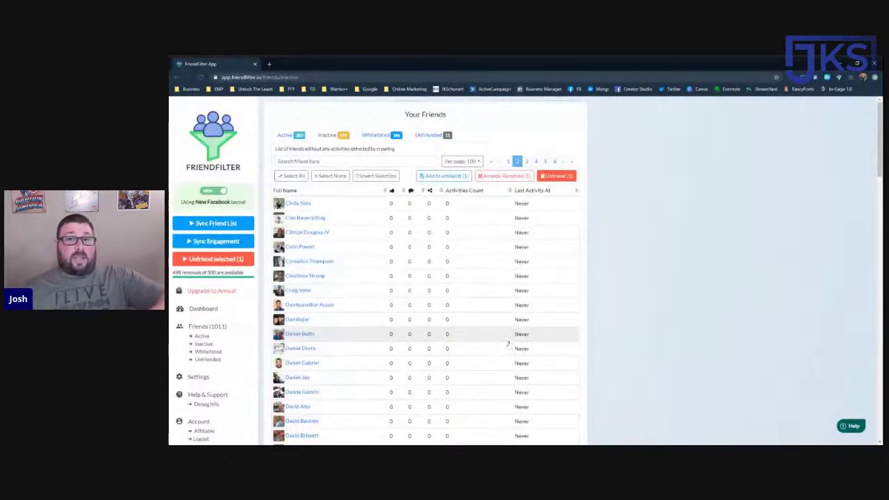
click(443, 176)
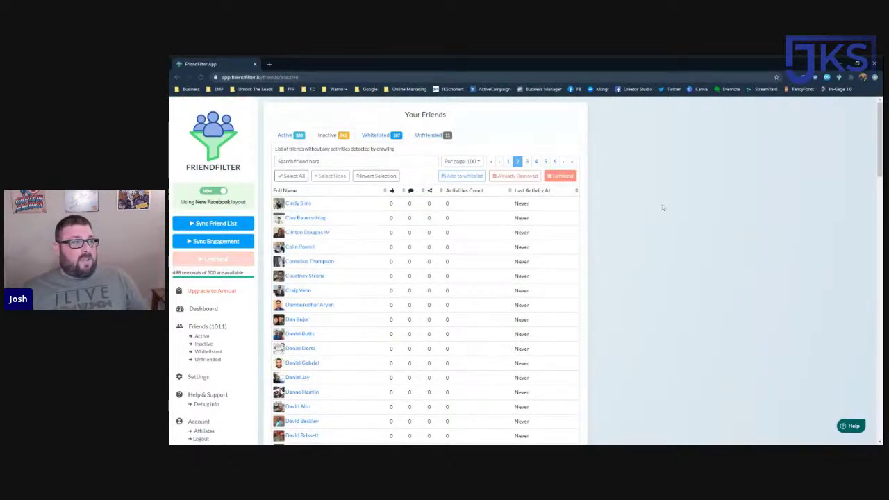
Look through page 2 of the inactive friends for people without engagement, keeping 100 per page
scroll(357, 341, down, 8)
scroll(361, 340, down, 2)
scroll(360, 339, down, 5)
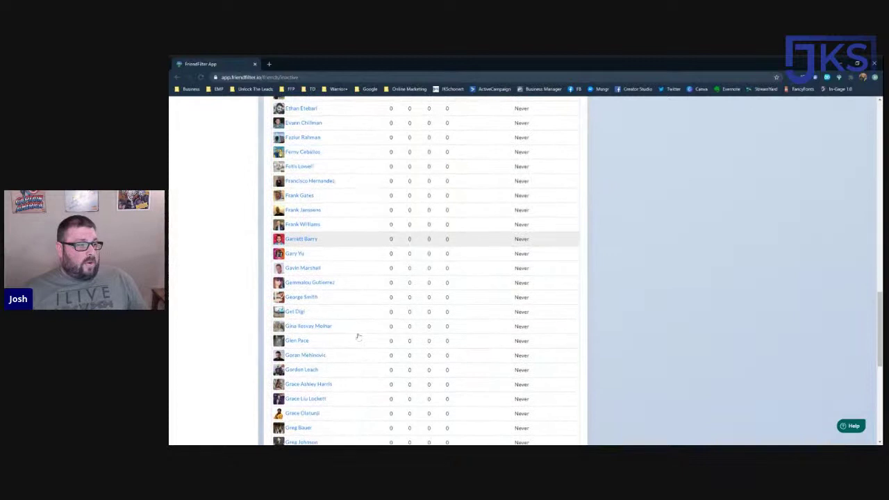
scroll(358, 337, down, 2)
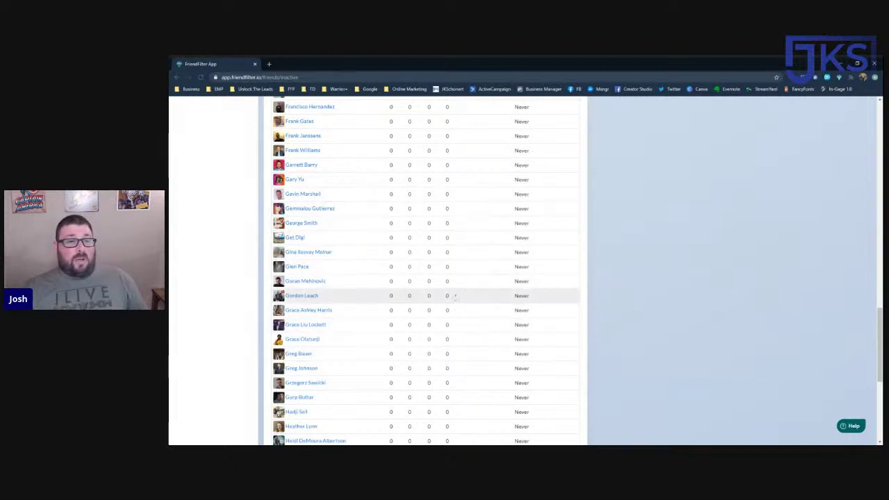
scroll(455, 296, up, 10)
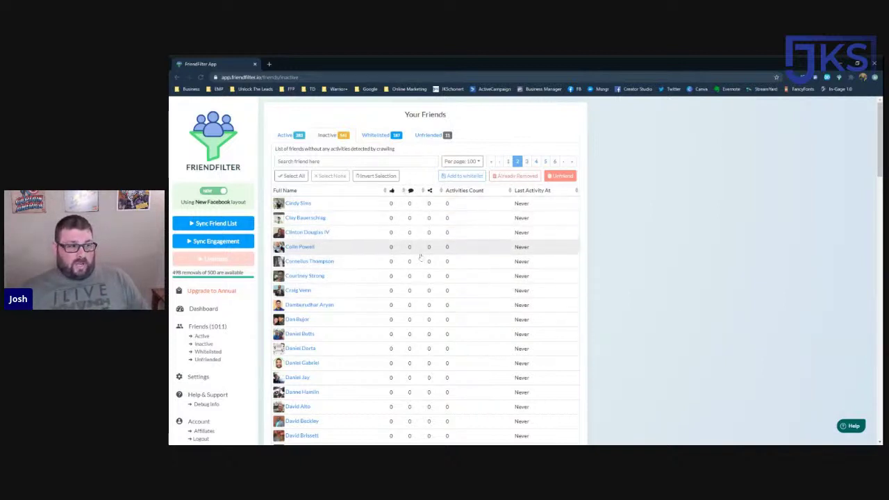
scroll(489, 292, down, 10)
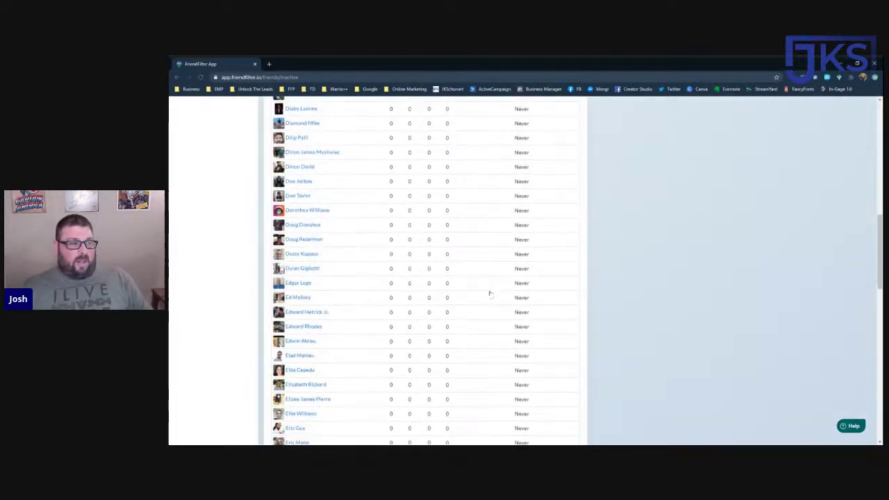
click(460, 423)
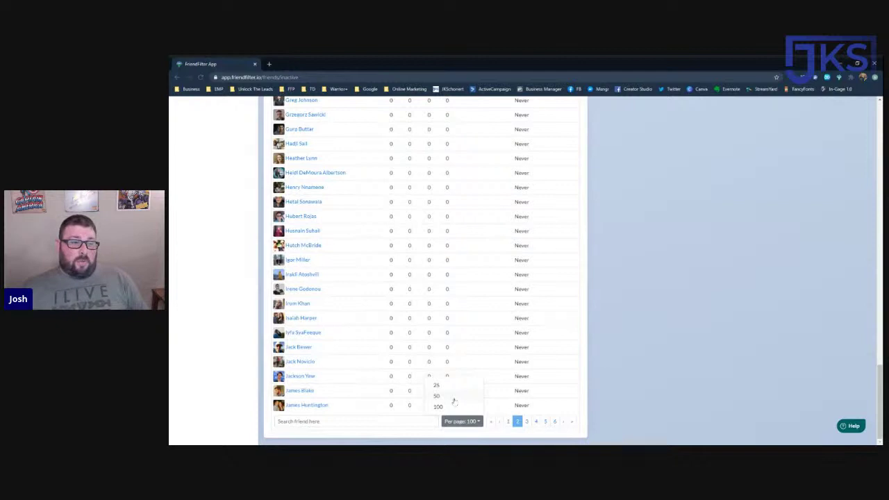
click(439, 406)
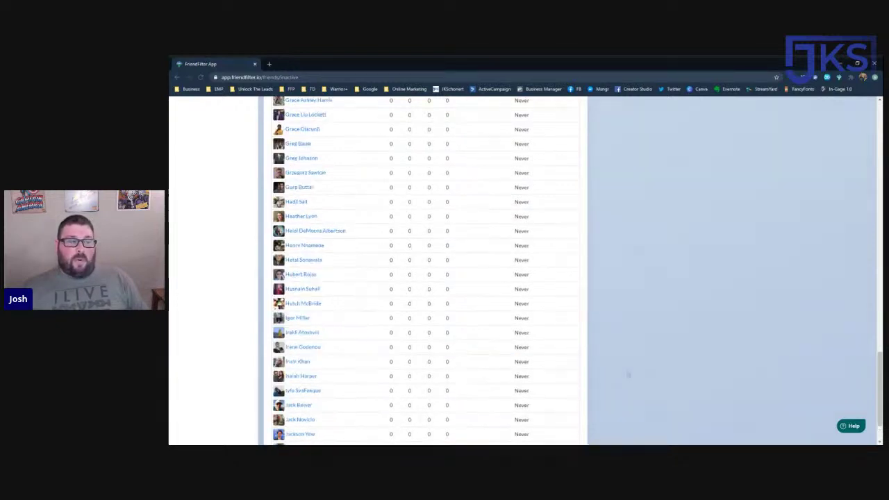
scroll(625, 374, up, 10)
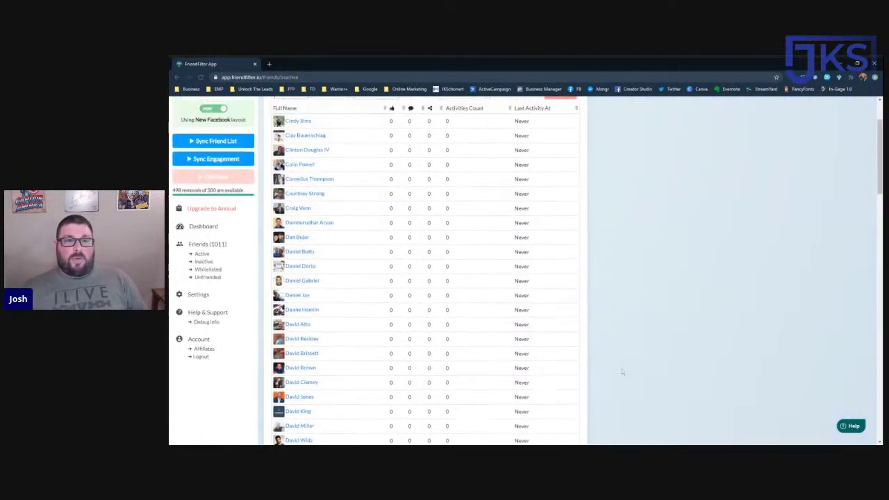
scroll(622, 373, up, 2)
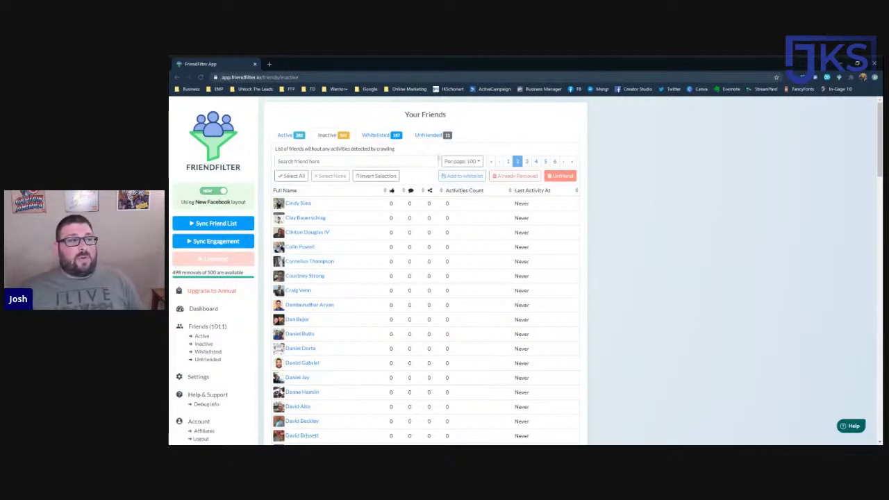
View the whitelisted friends and list them with 100 per page
click(381, 136)
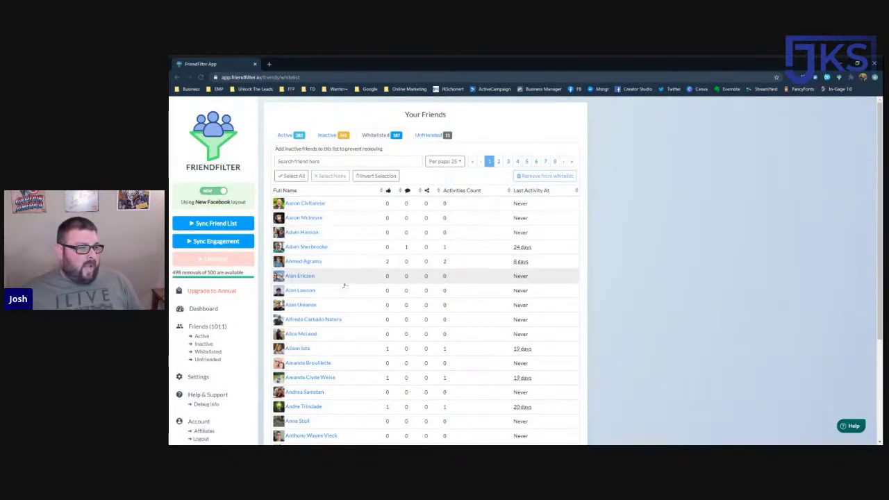
scroll(353, 342, down, 2)
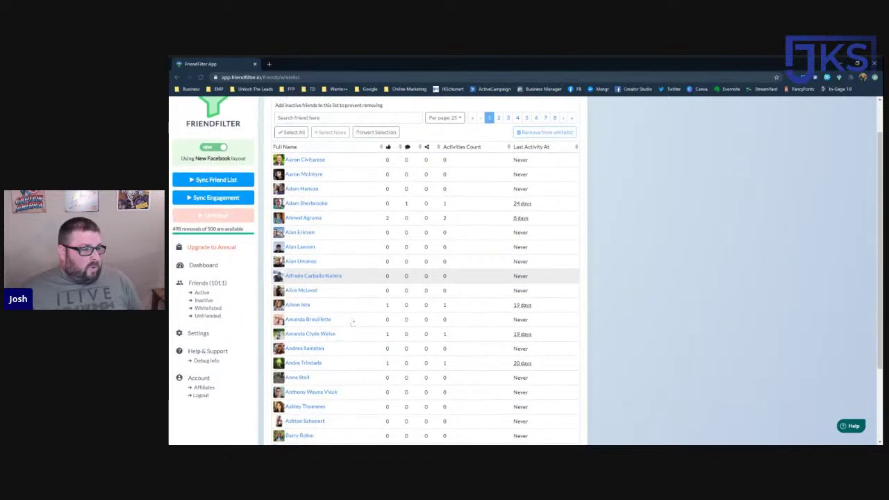
scroll(353, 323, down, 1)
click(430, 421)
click(420, 406)
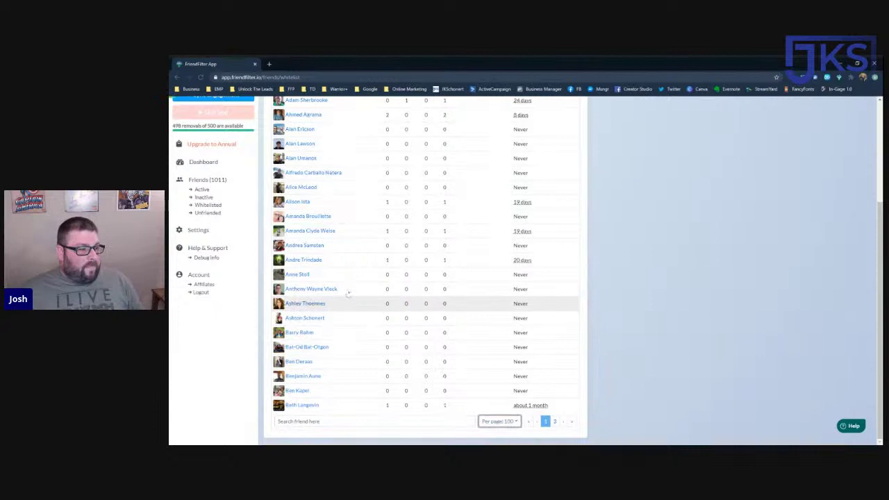
Select the whitelisted friend without a profile picture and remove that friend from the whitelist
scroll(349, 297, down, 15)
scroll(357, 292, up, 5)
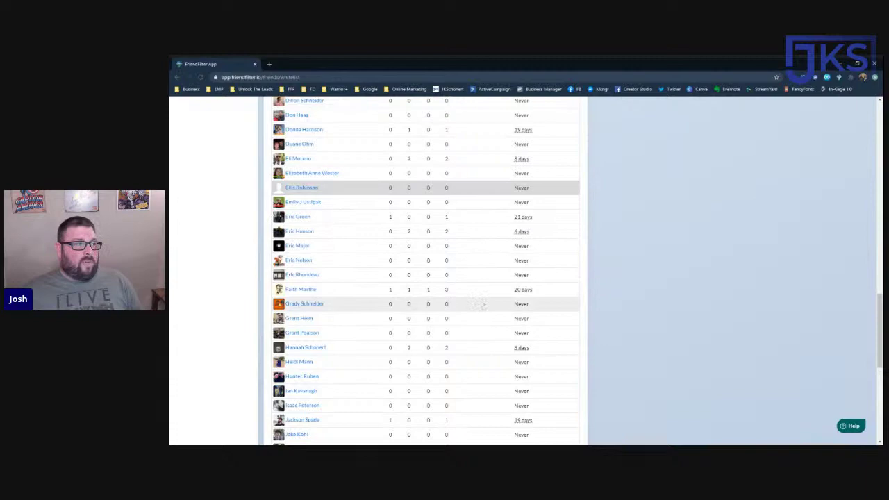
scroll(486, 303, down, 5)
scroll(487, 305, up, 15)
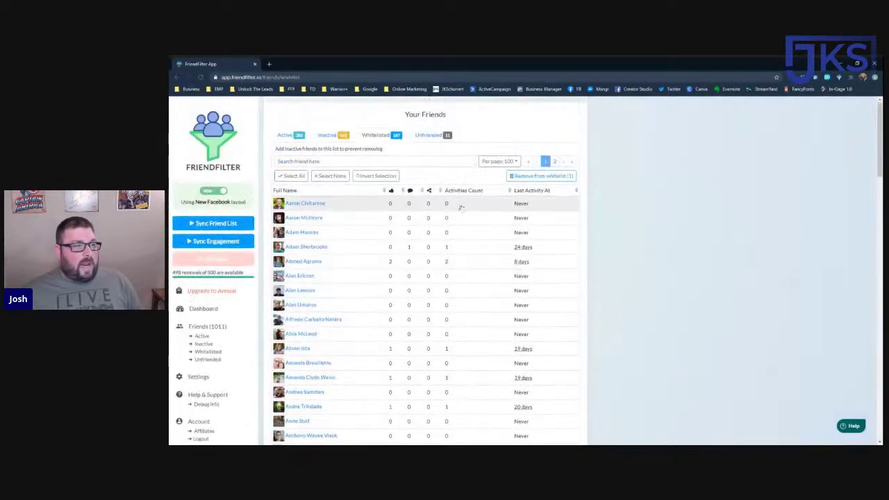
click(533, 176)
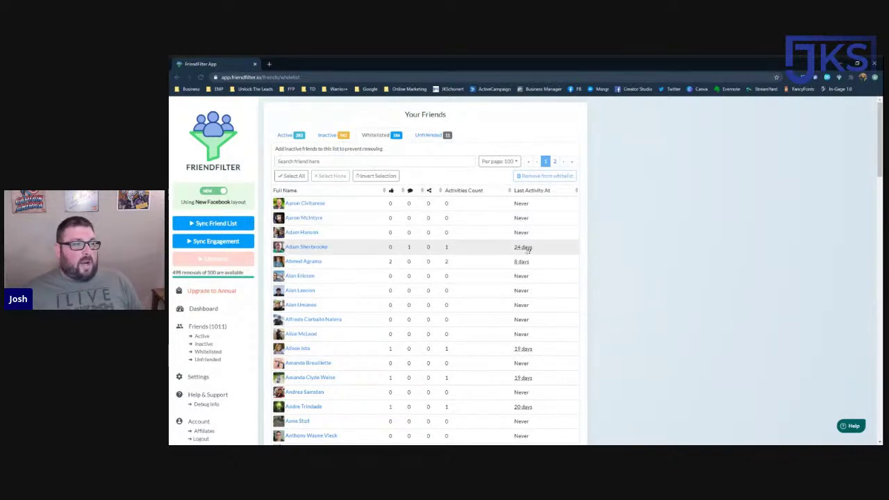
Examine the activity counts and last activity of the whitelisted friends, and return to the active friends list
scroll(487, 282, down, 1)
scroll(487, 282, down, 3)
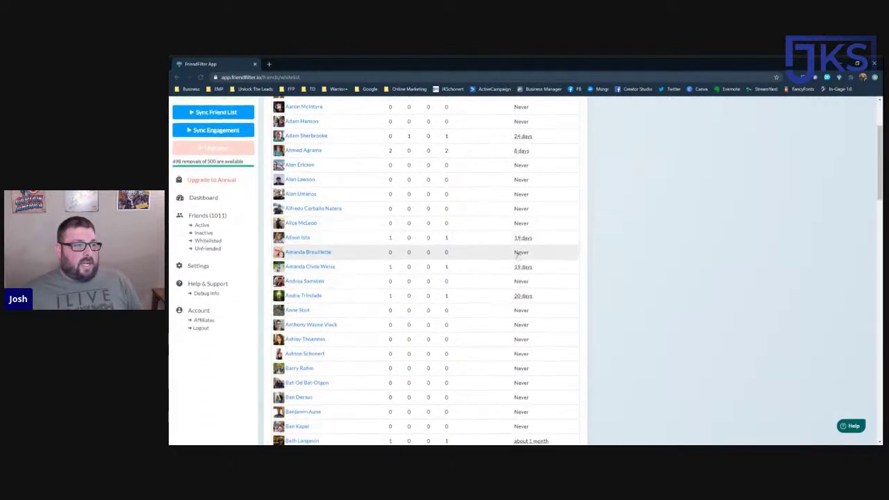
scroll(521, 292, down, 4)
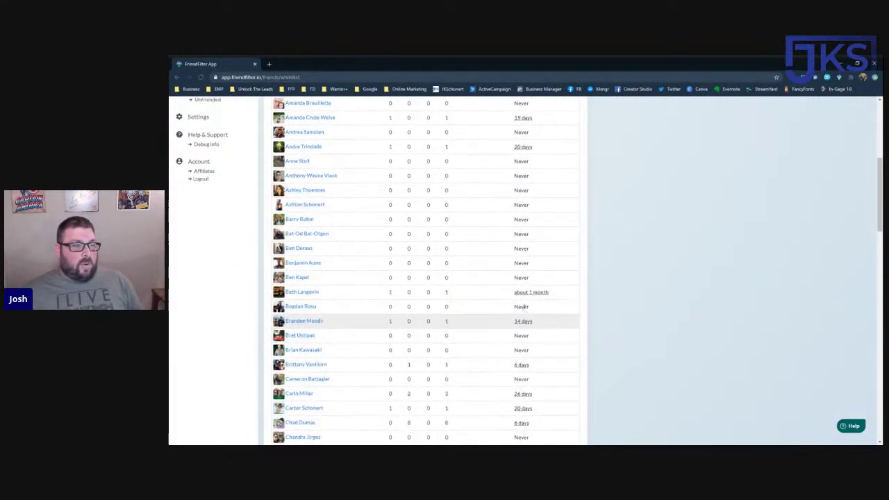
scroll(531, 327, down, 3)
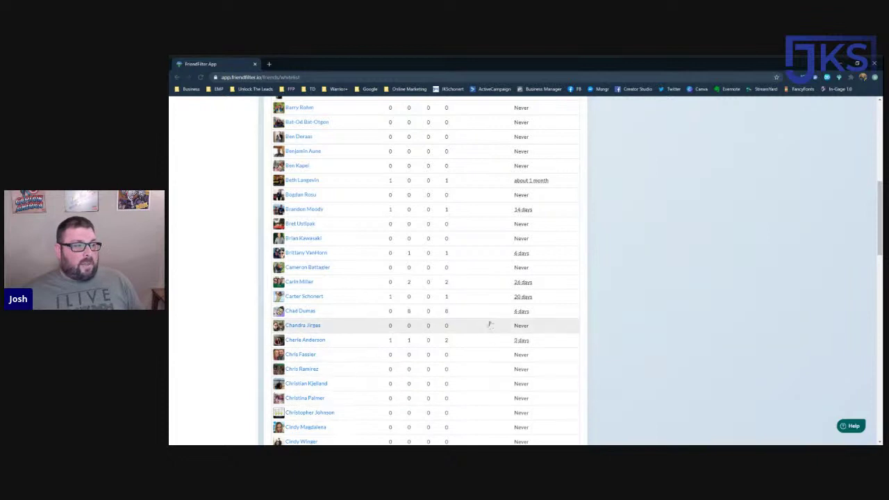
scroll(490, 362, down, 3)
scroll(489, 360, down, 7)
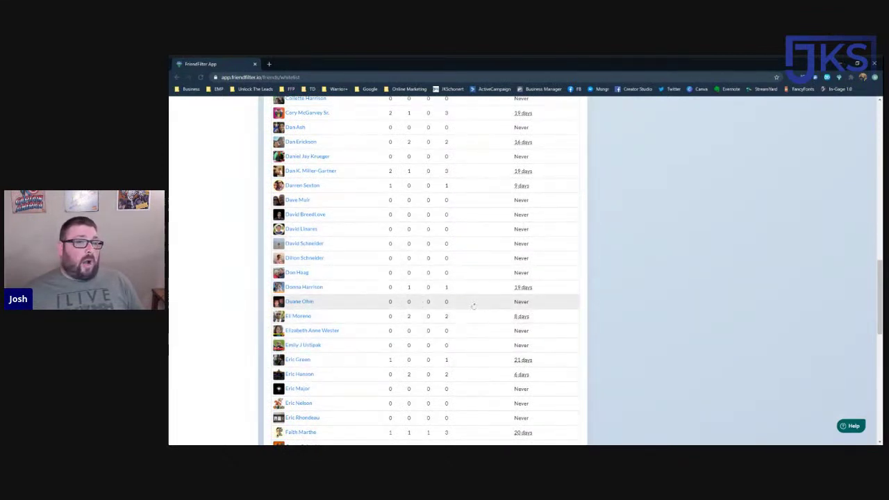
scroll(462, 332, up, 1)
scroll(461, 336, up, 10)
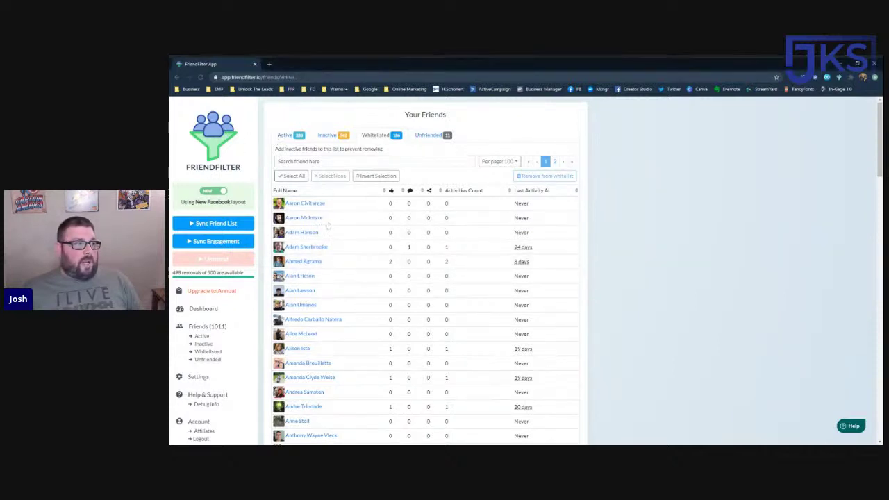
click(286, 136)
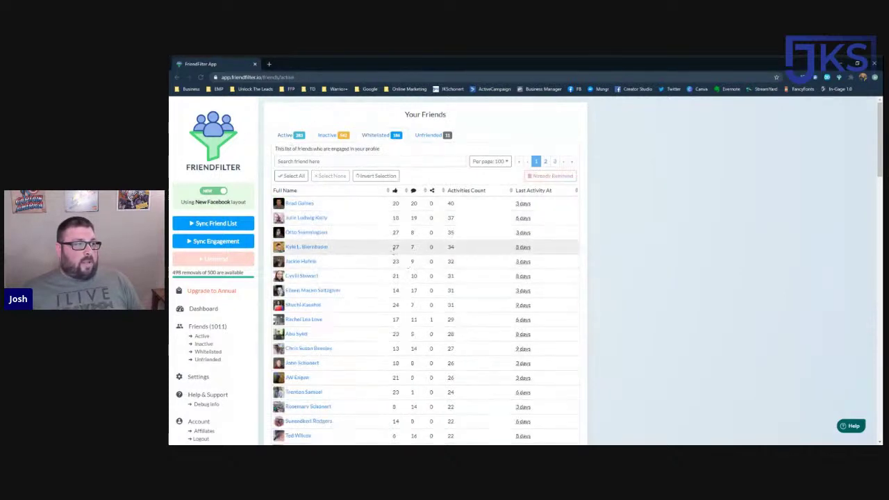
Select the third friend in the active friends list, and switch to the inactive friends list
click(363, 234)
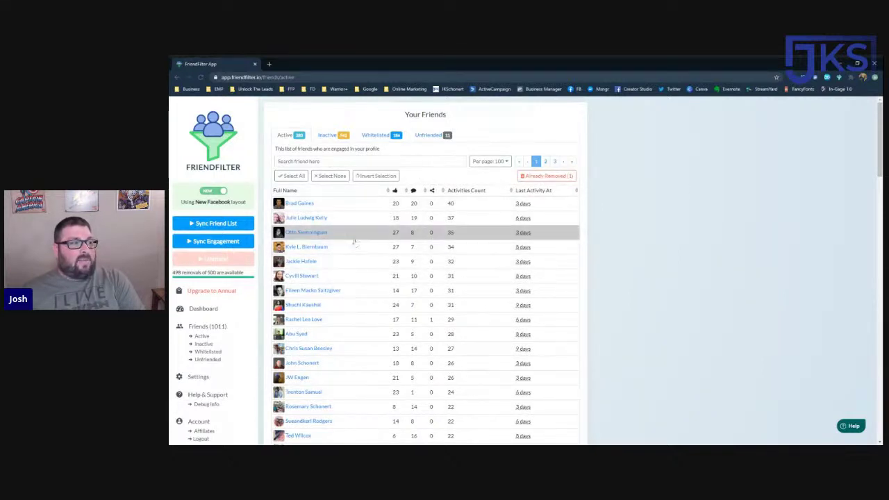
click(436, 179)
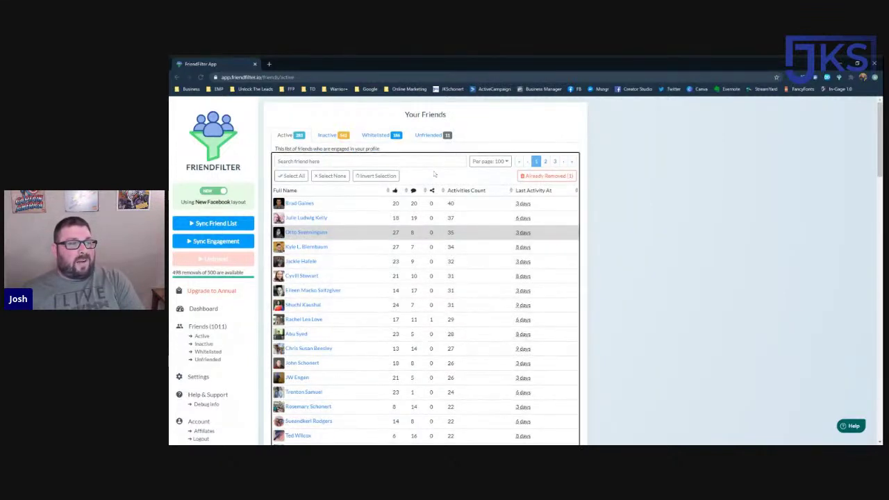
click(495, 139)
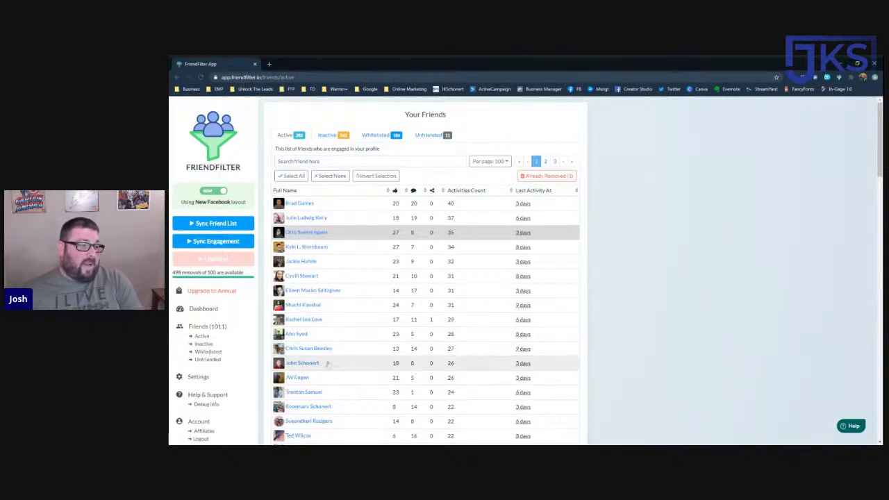
click(332, 139)
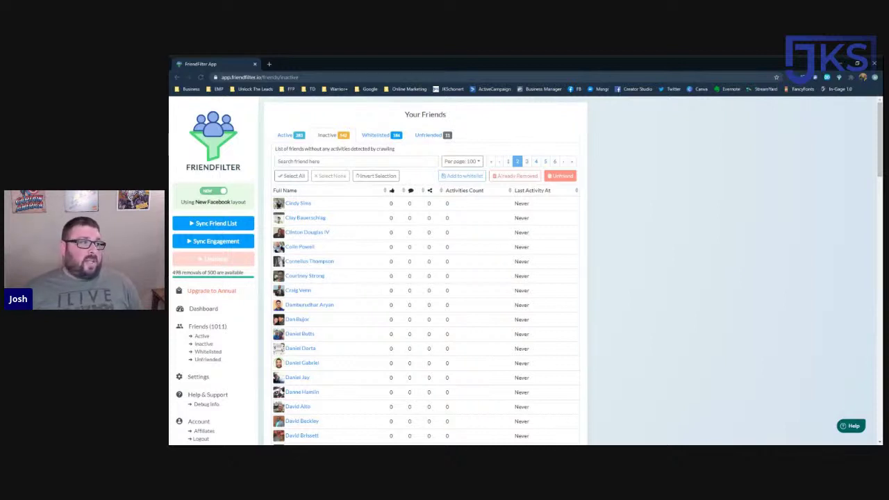
mouse_move(178, 273)
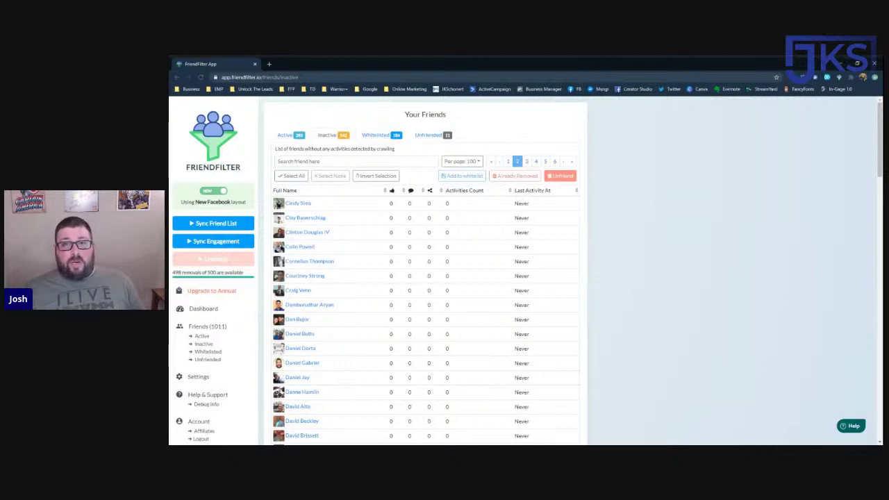
Open Facebook in a new browser tab and open the Inactive Friends list from its friend lists
click(269, 64)
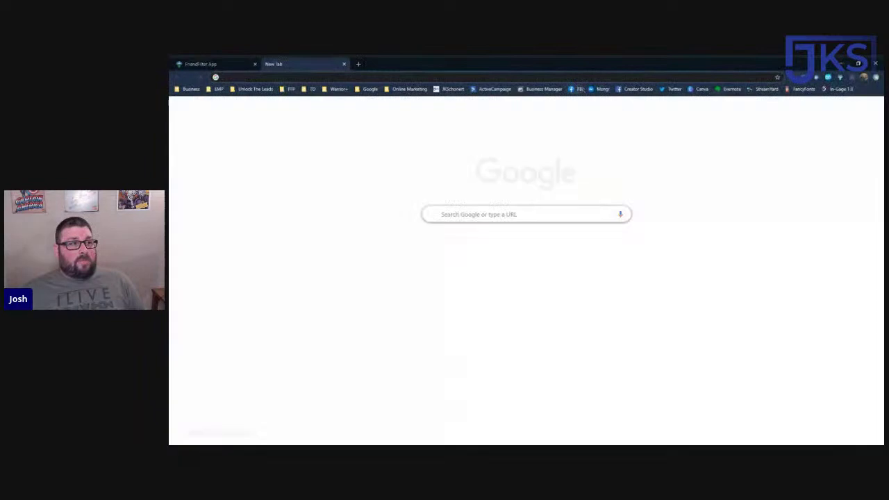
click(578, 89)
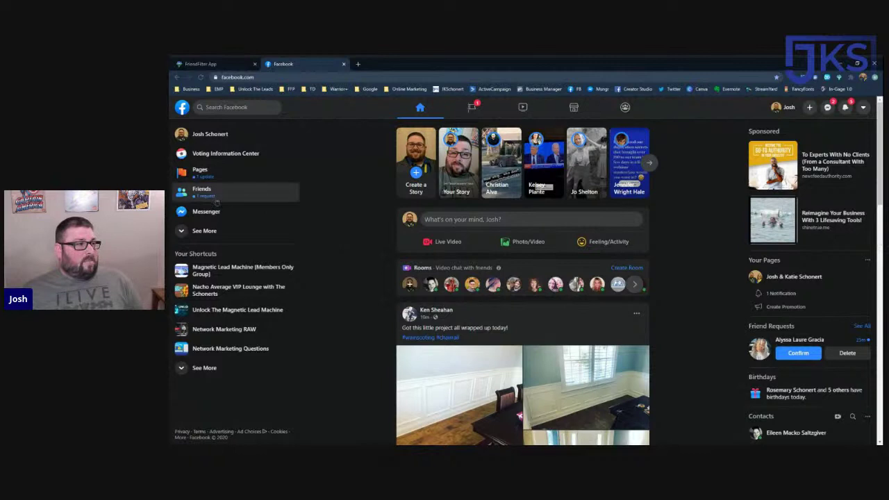
click(189, 234)
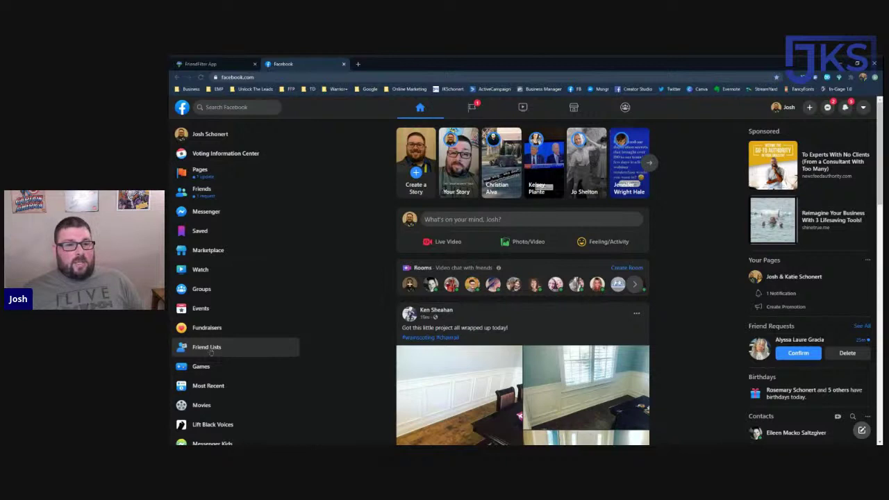
click(211, 352)
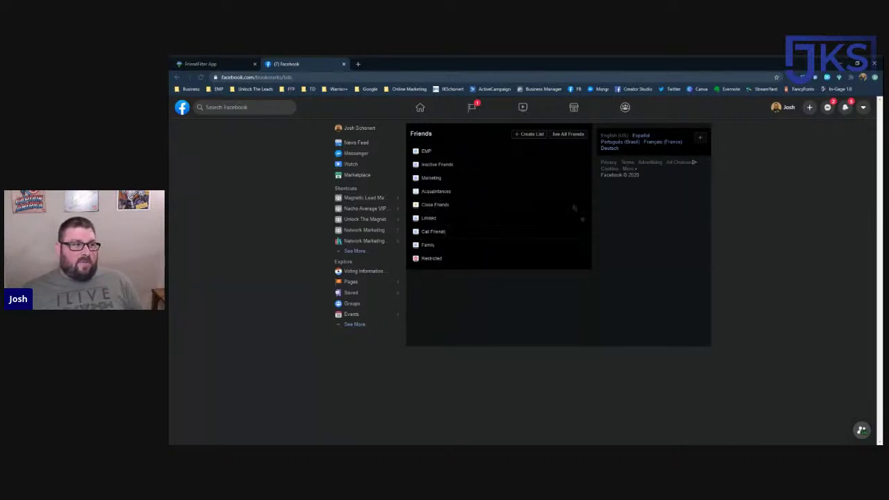
click(433, 166)
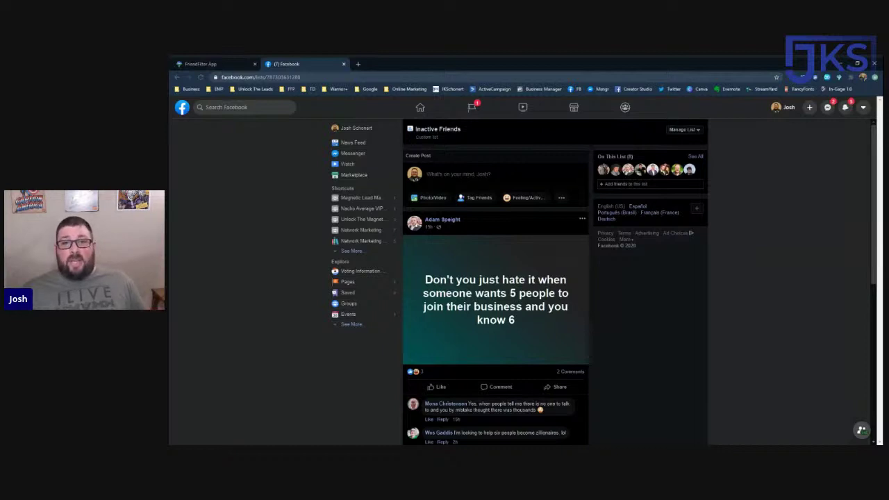
Go to page 1 of FriendFilter's inactive friends and compare it with the members of Facebook's Inactive Friends list
click(229, 64)
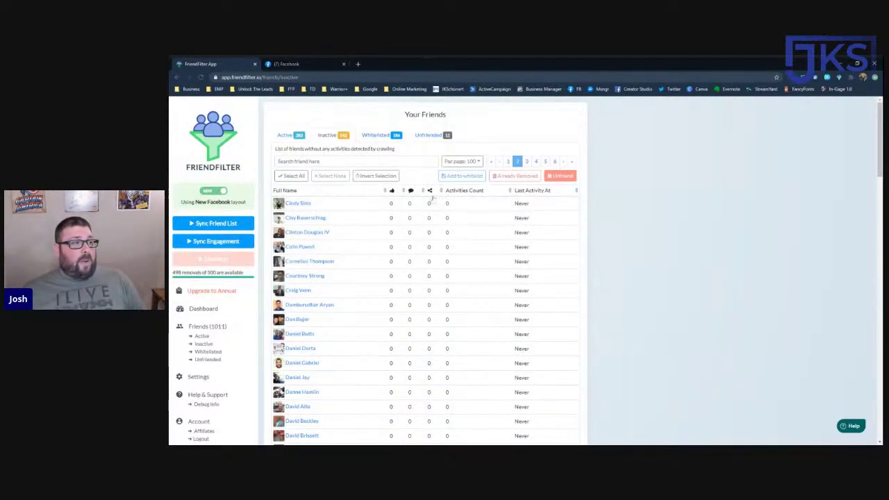
scroll(438, 271, down, 15)
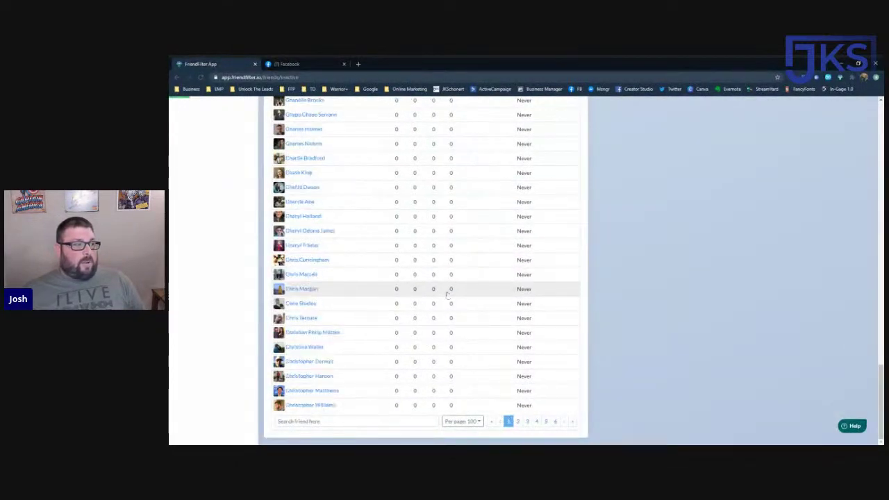
scroll(448, 290, up, 15)
scroll(448, 292, up, 10)
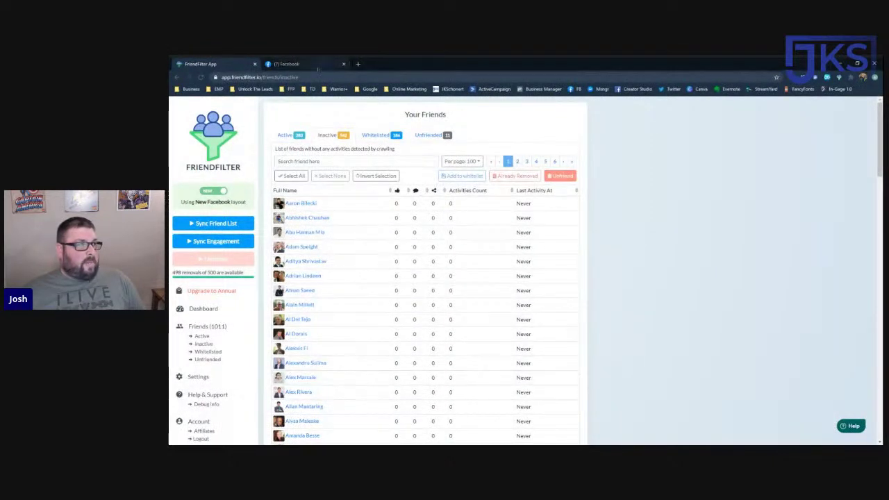
click(306, 64)
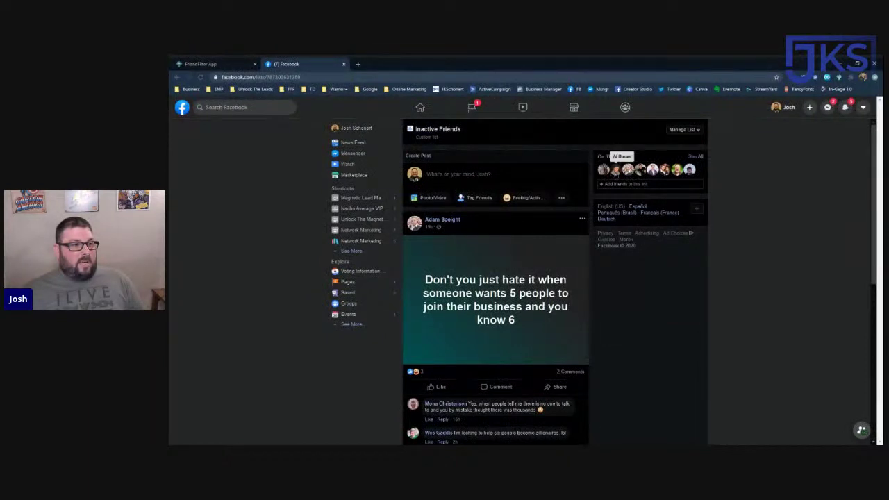
click(226, 63)
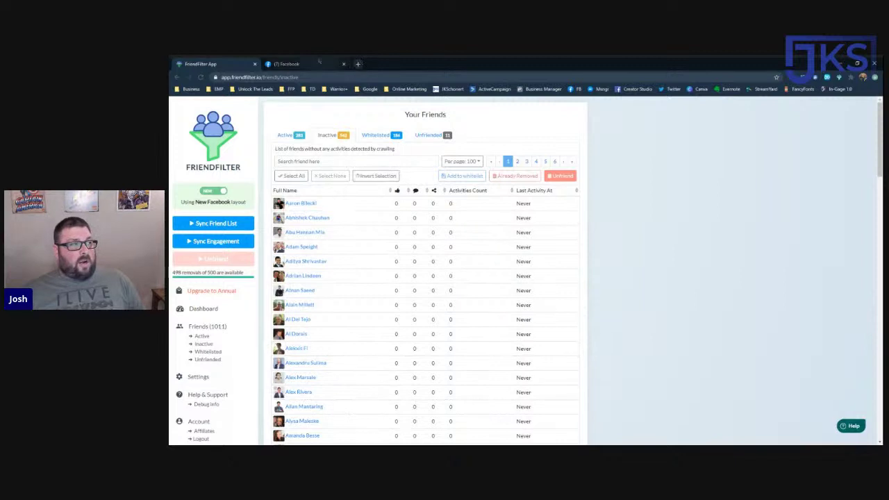
click(286, 63)
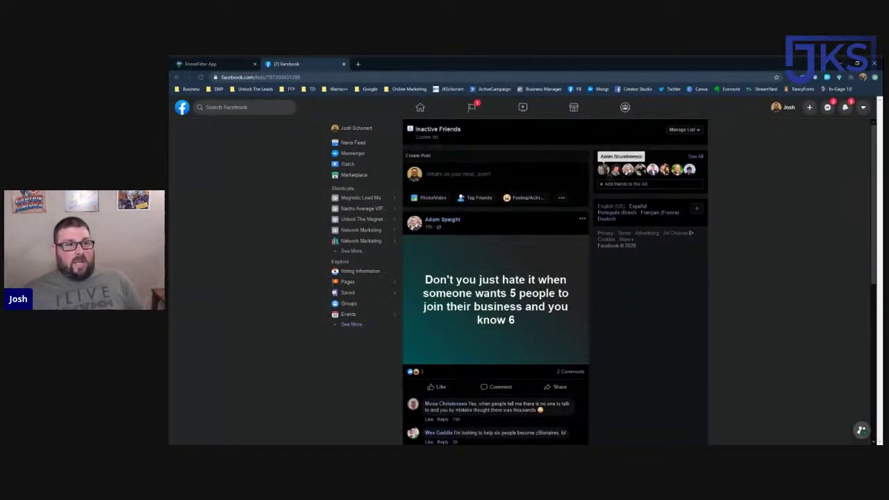
Draft an Inactive Friends post: "Cleaning out my friends list. Let me know if you want to stay by throwing in your favorite GIF below! 👇👇"
click(437, 178)
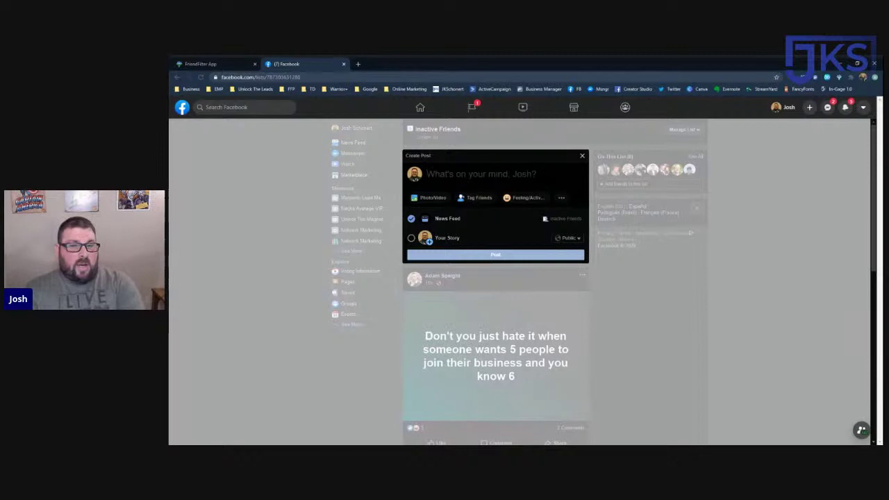
text(Cleaning)
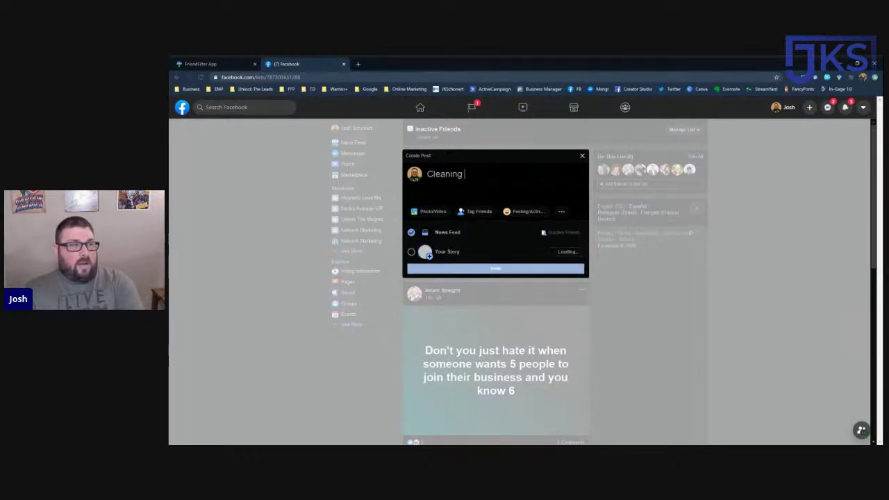
text( out my friend)
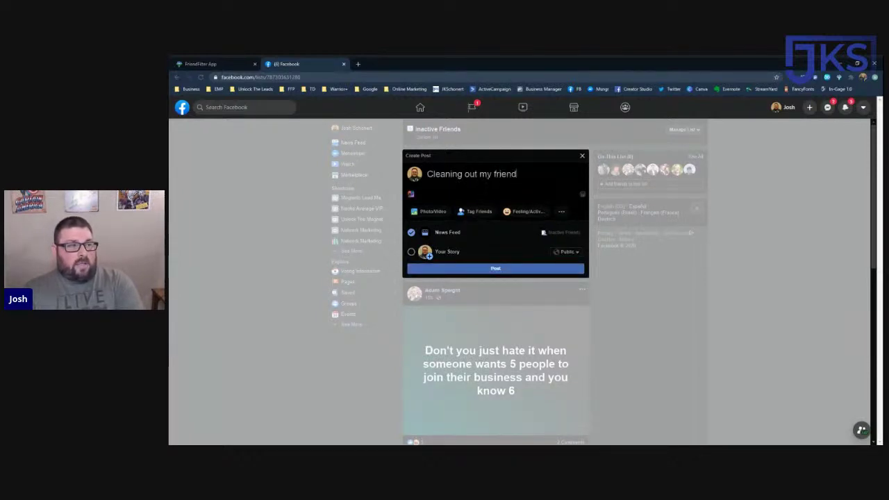
text(s list.)
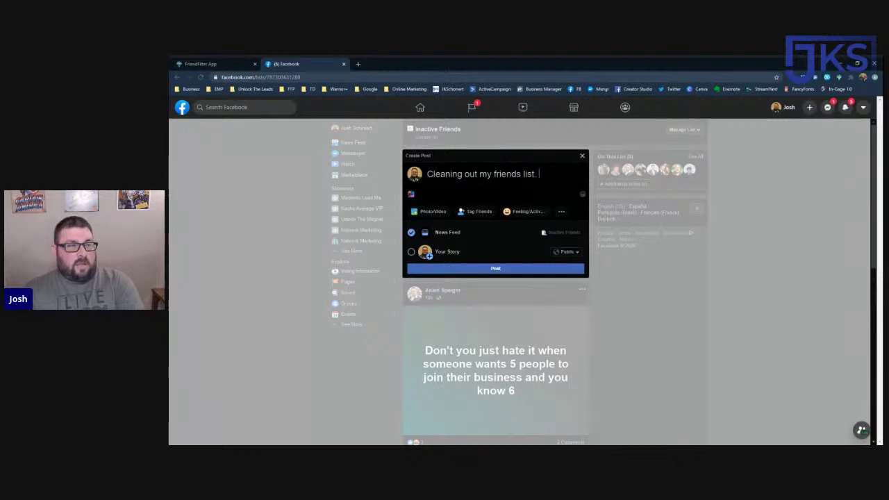
text( Let me)
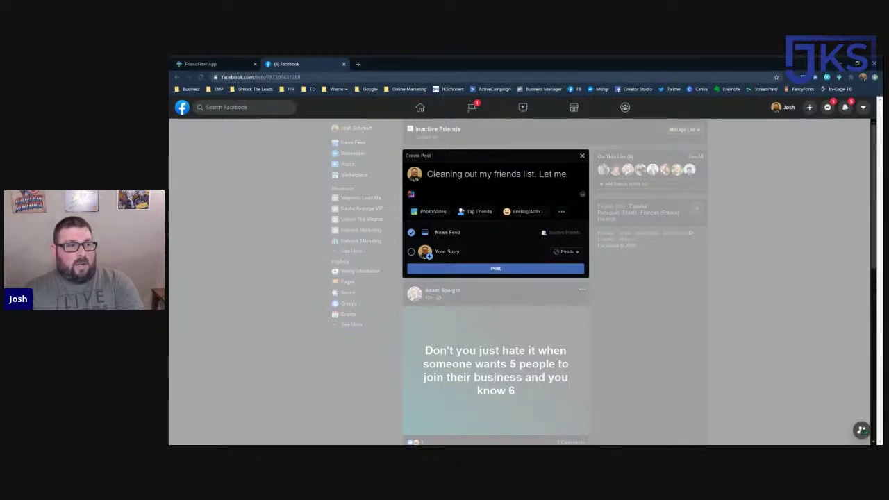
text( know if you want to stay by throwing in your favori)
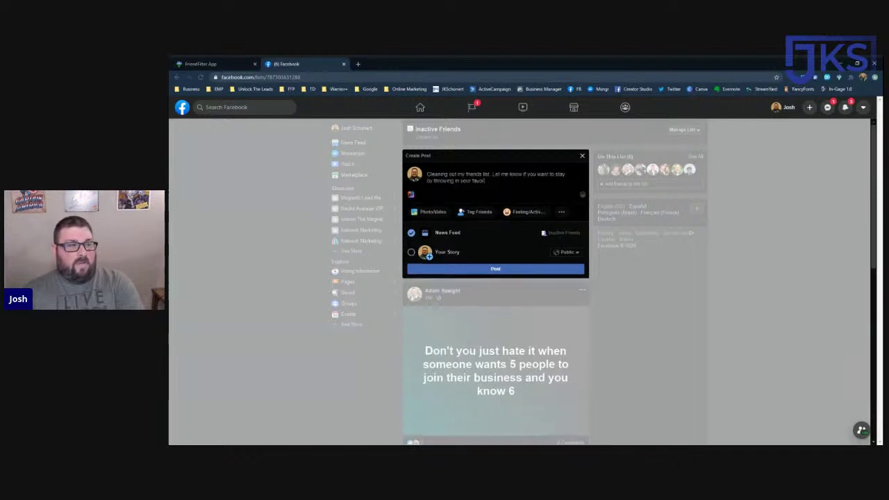
text(te GIF! It)
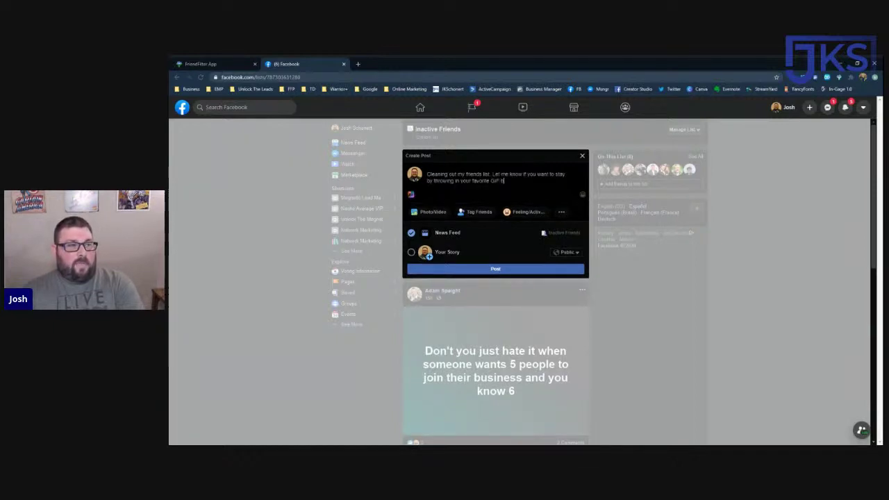
text(w!)
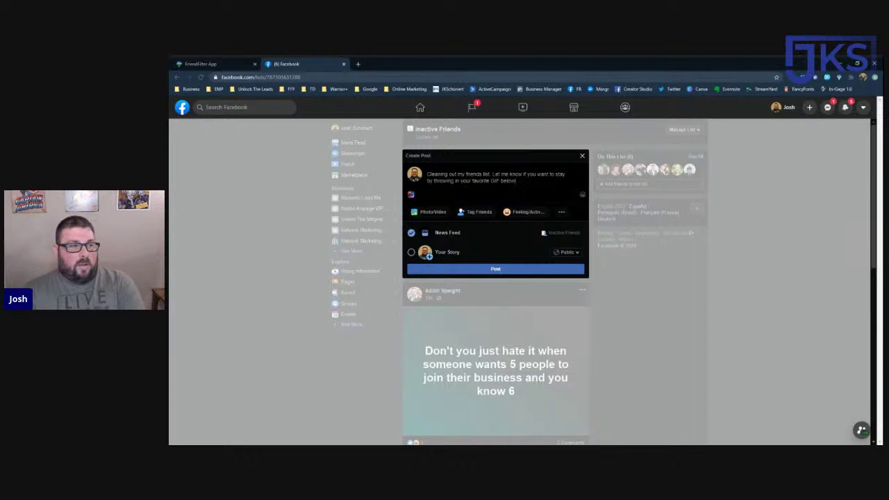
text(👇👇)
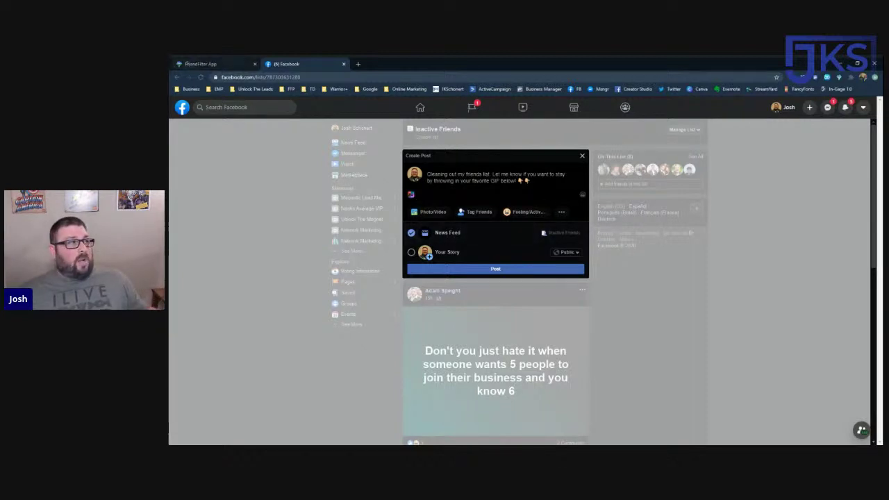
Check FriendFilter's inactive list, and clear the drafted text from the Inactive Friends post and close it without publishing
click(198, 64)
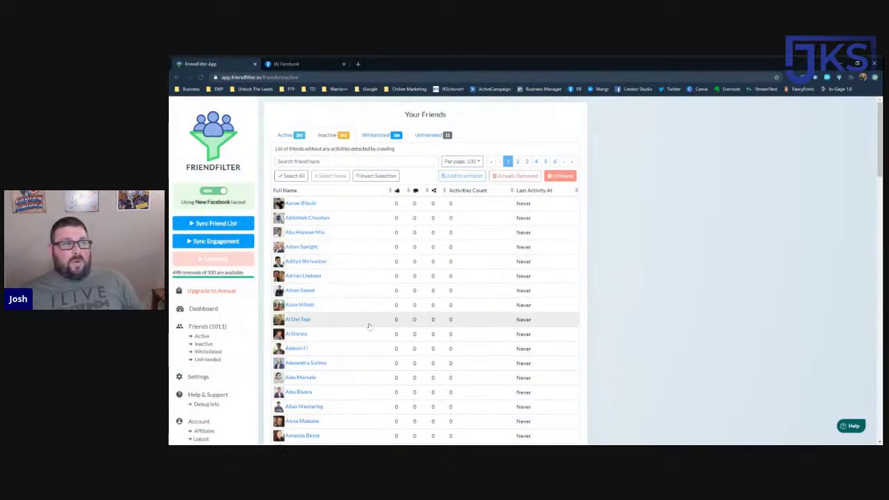
click(306, 64)
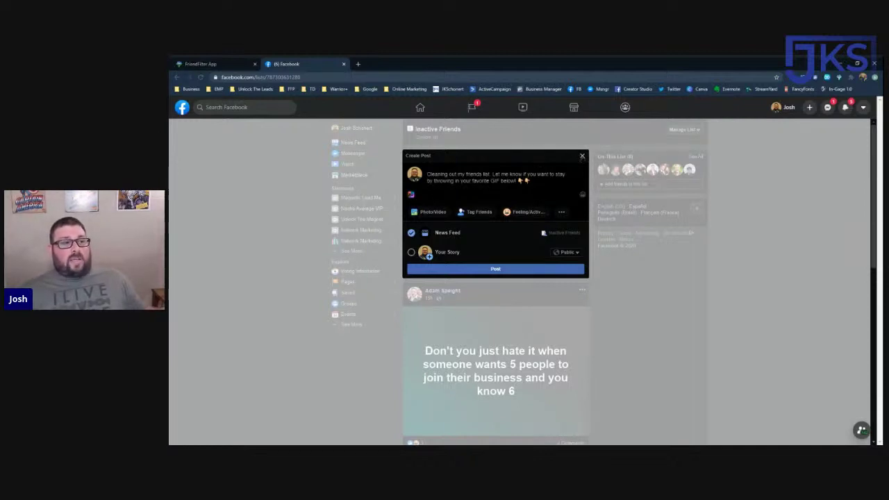
key(Escape)
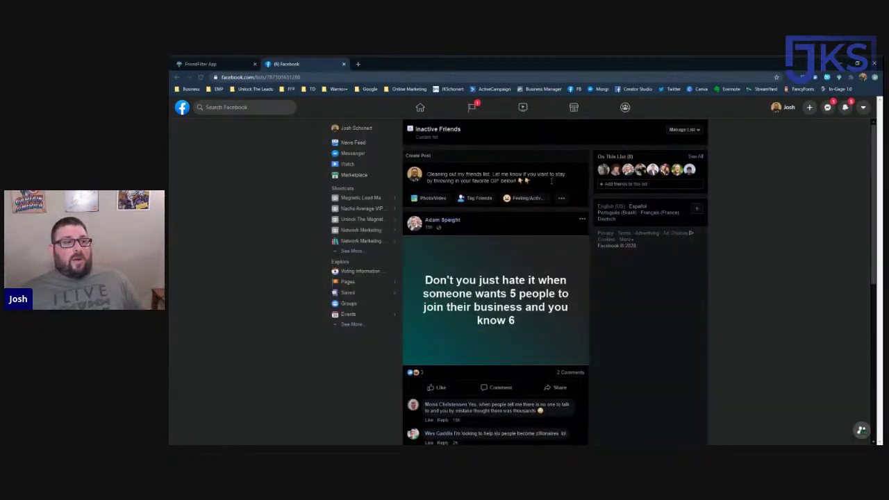
click(551, 181)
key(ctrl+a)
key(BackSpace)
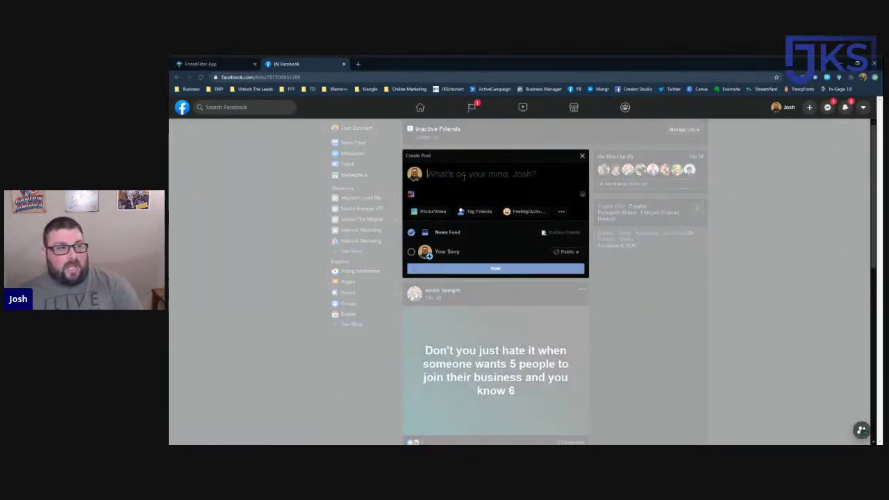
key(Escape)
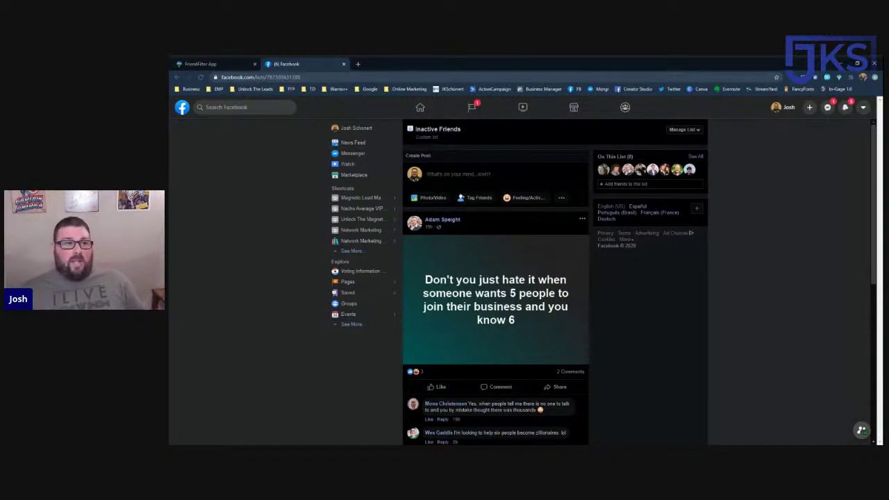
React with Love to the first post in Facebook's Inactive Friends feed and add the comment "Yep!"
key(ctrl+shift+Tab)
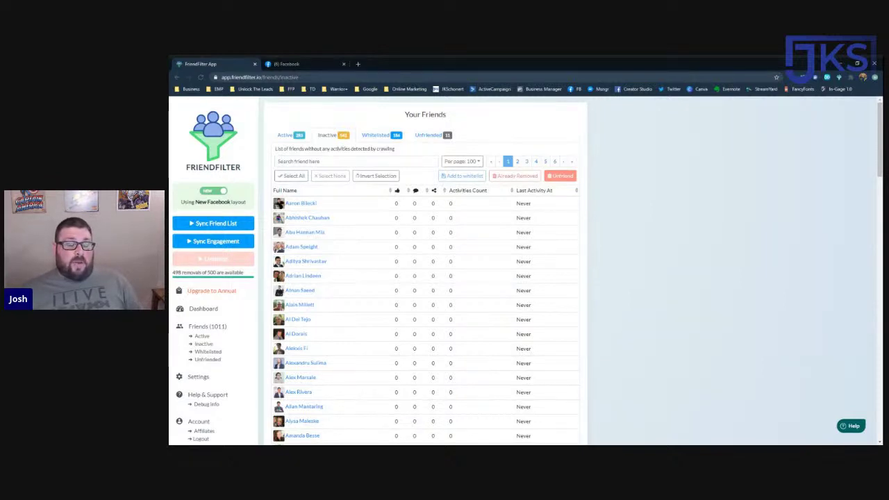
key(ctrl+Tab)
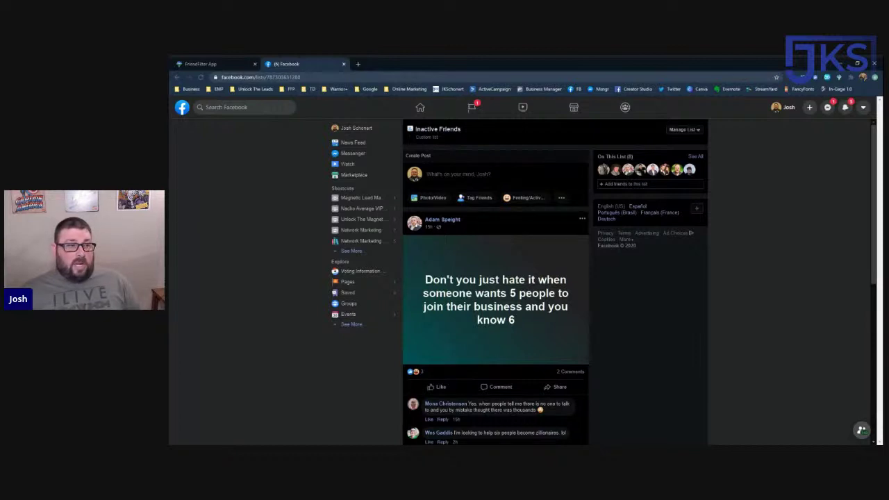
scroll(455, 273, down, 1)
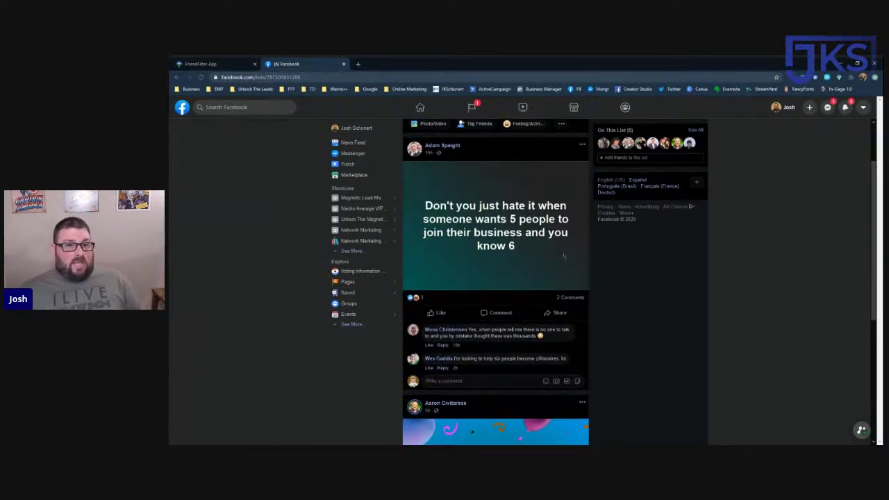
mouse_move(436, 313)
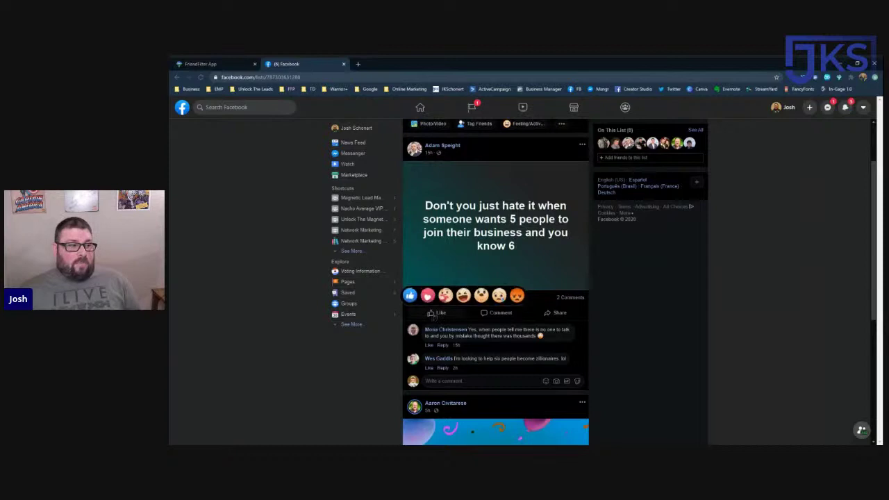
click(427, 294)
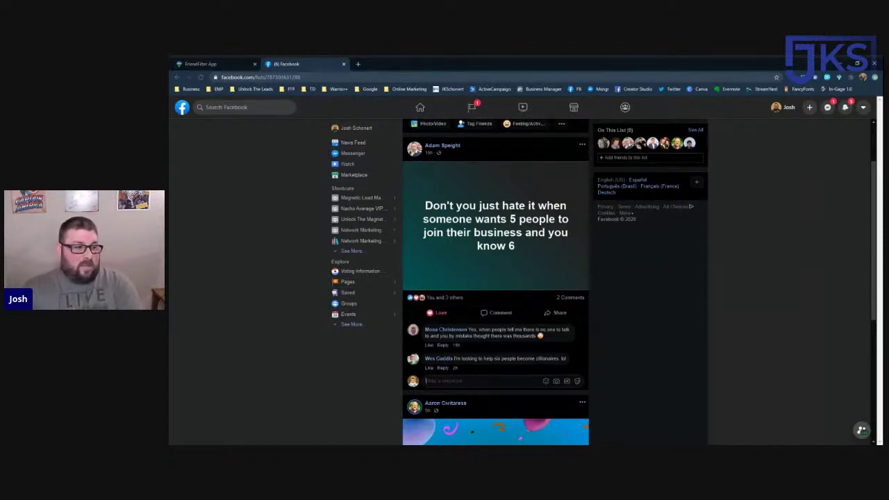
text(Yep!)
key(Return)
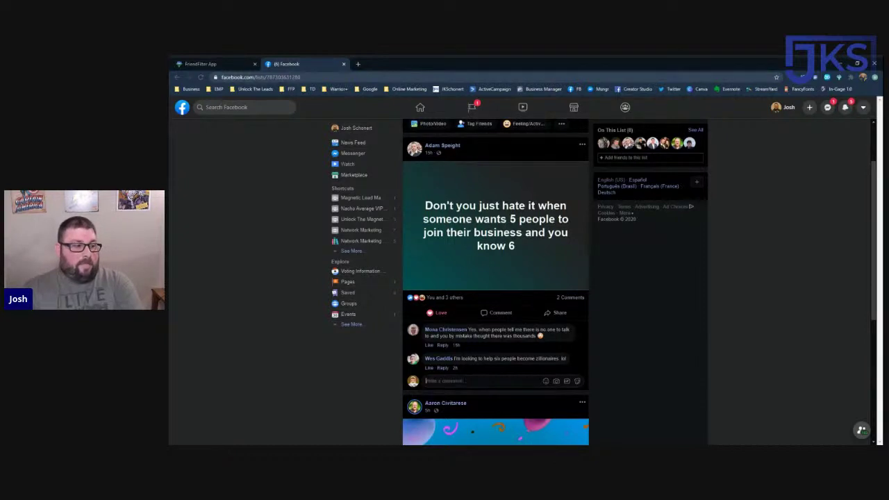
scroll(495, 278, down, 2)
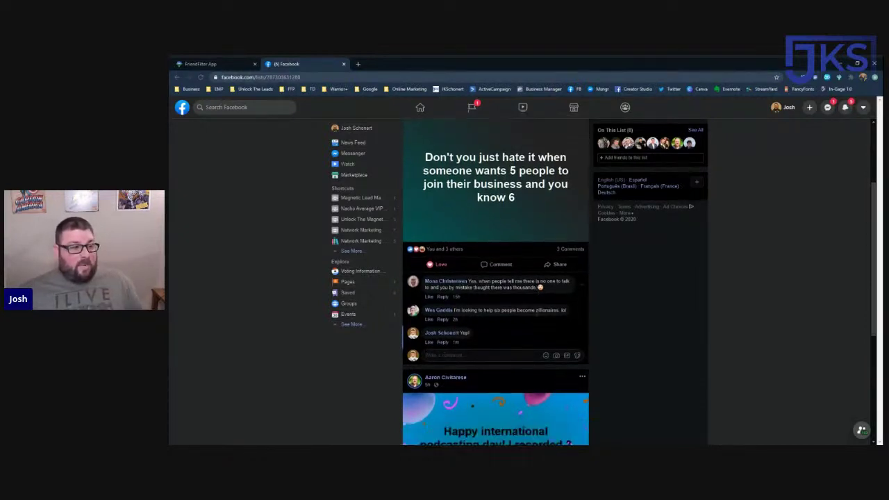
scroll(537, 312, up, 3)
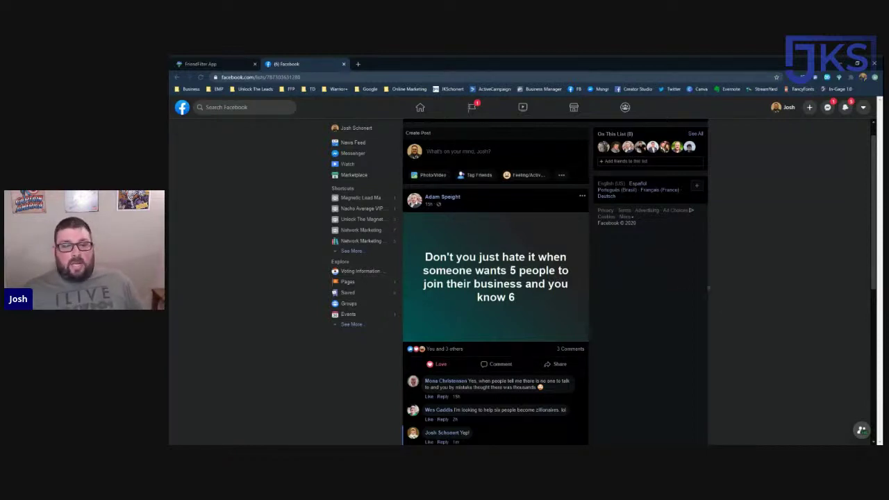
Switch back to FriendFilter and open the active friends list
click(208, 64)
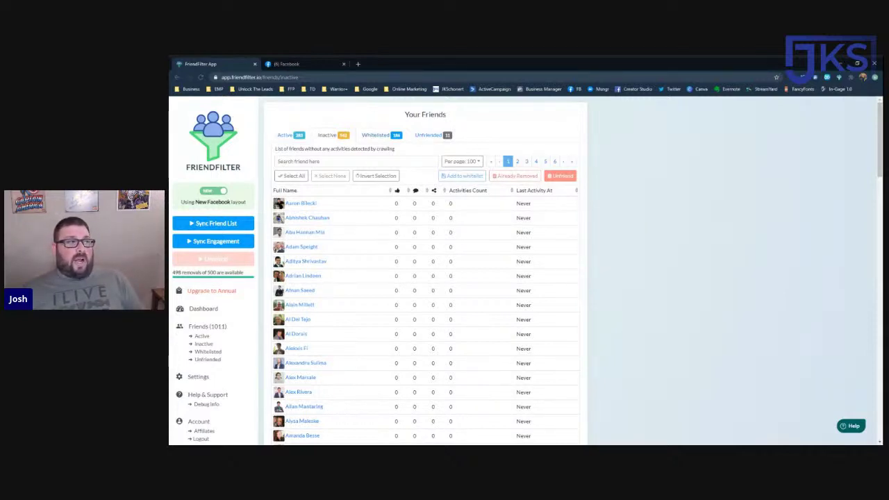
click(298, 138)
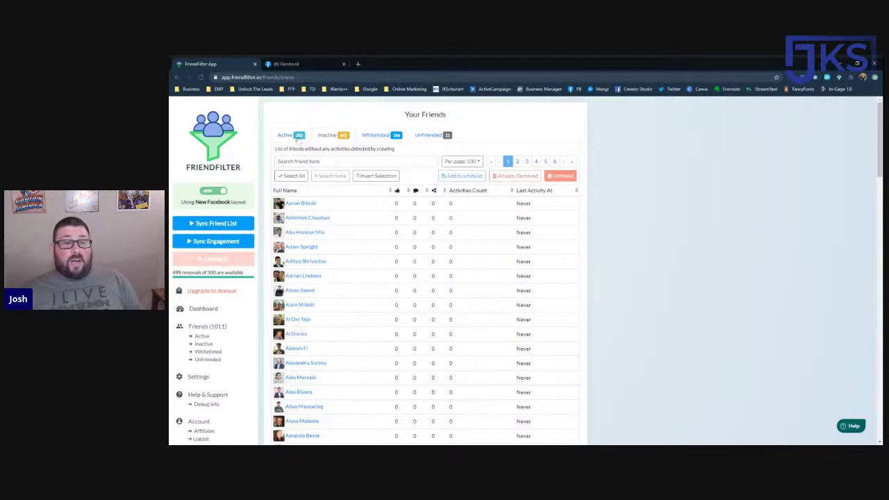